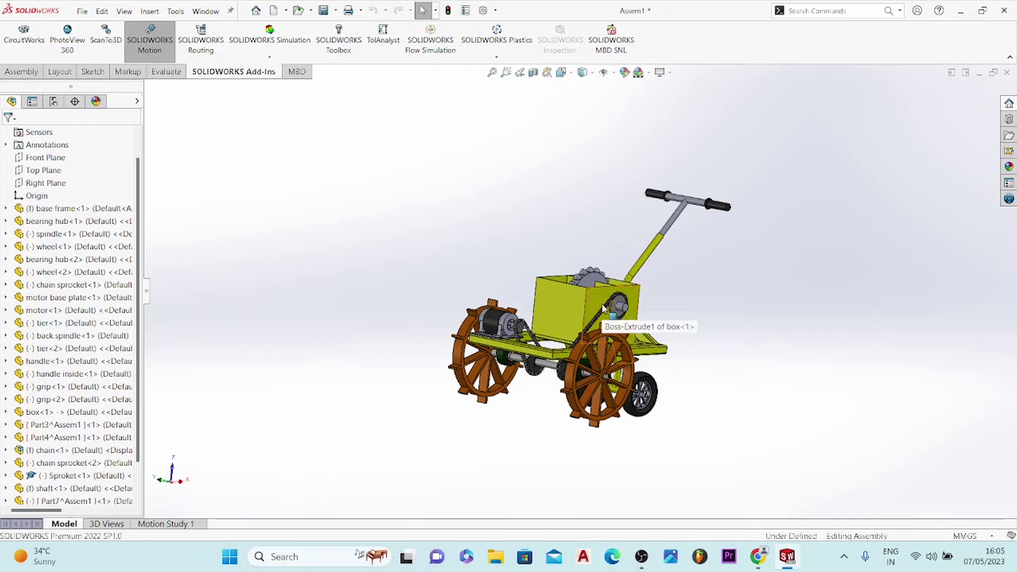
Orbit and zoom toward the rear wheel and select the tier<2> tyre component
mouse_move(603, 307)
middle_mouse_down()
mouse_move(597, 327)
mouse_move(636, 291)
mouse_move(616, 261)
middle_mouse_up()
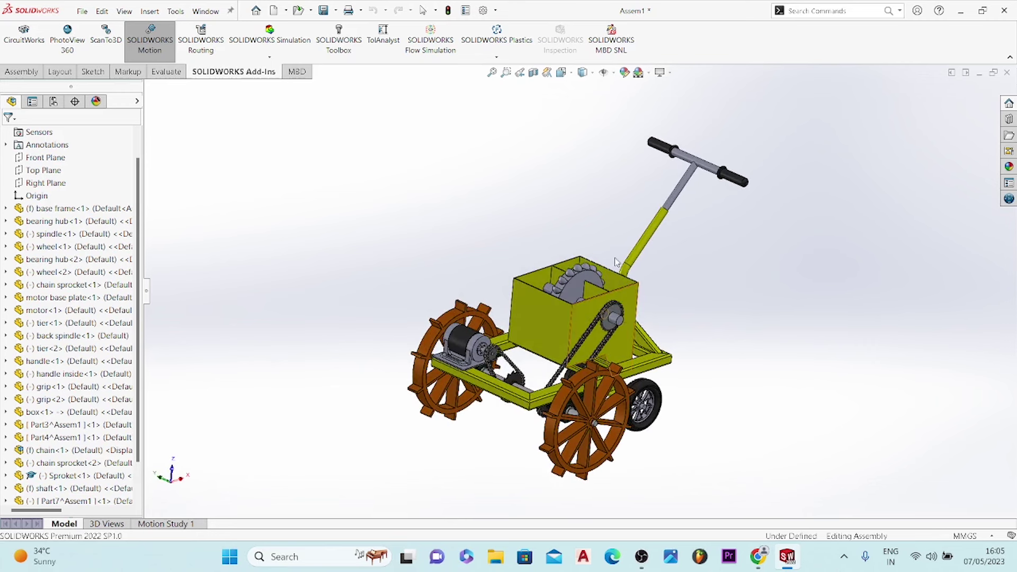
key("Escape")
mouse_move(574, 327)
middle_mouse_down()
mouse_move(559, 239)
mouse_move(555, 279)
mouse_move(576, 316)
middle_mouse_up()
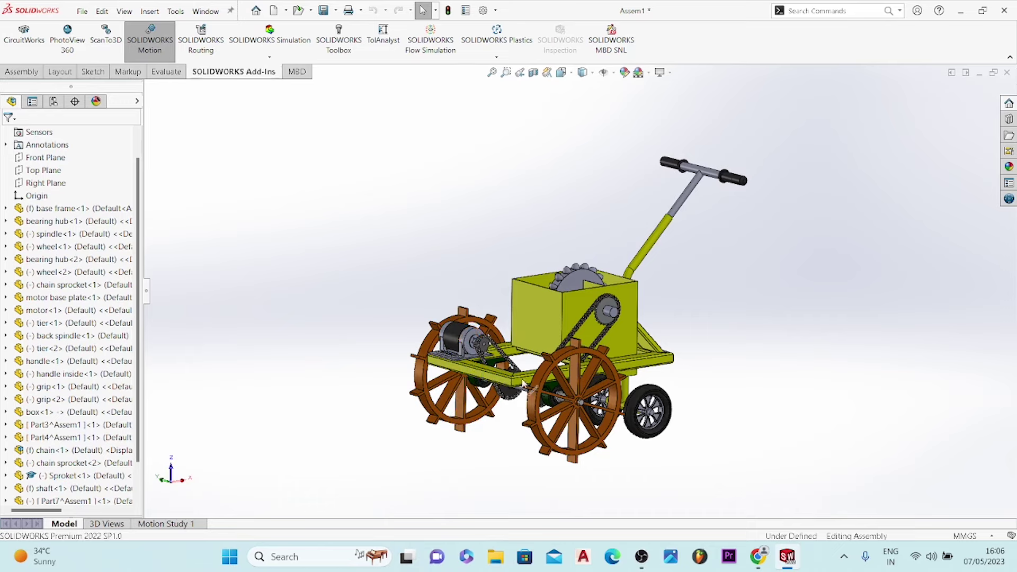
mouse_move(526, 311)
middle_mouse_down()
mouse_move(506, 327)
mouse_move(635, 398)
middle_mouse_up()
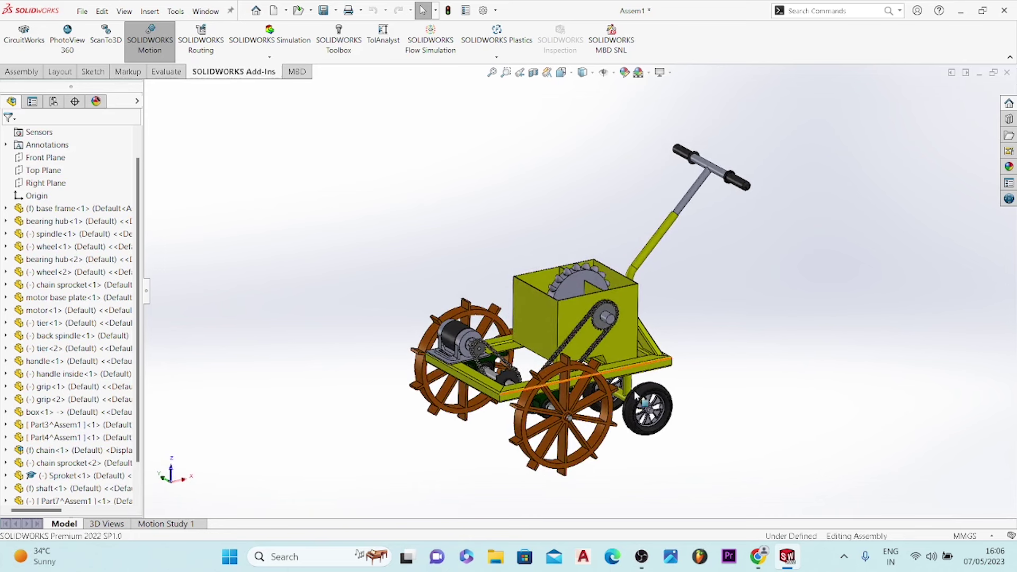
scroll(661, 408, "down", 3)
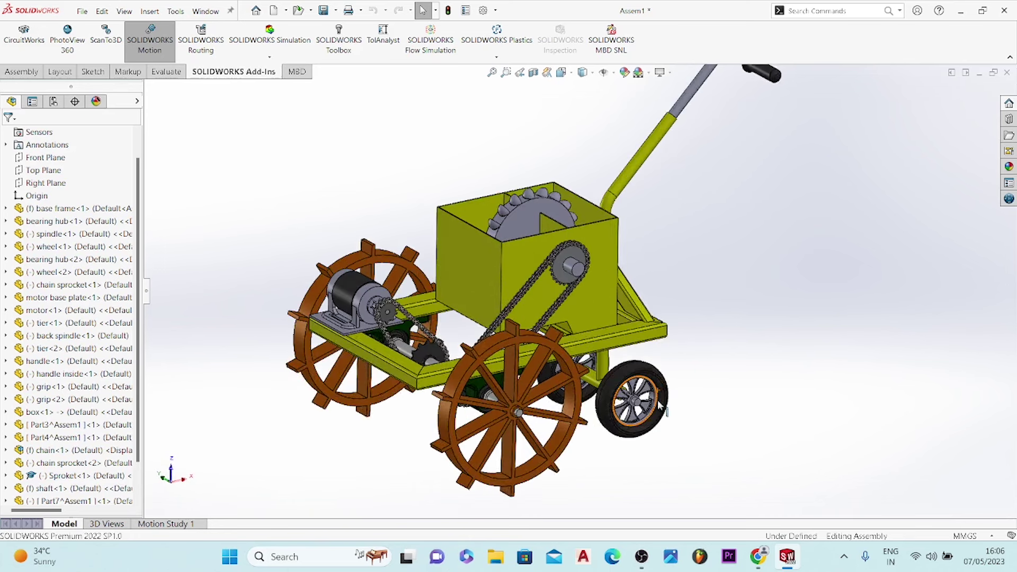
scroll(662, 408, "down", 1)
scroll(661, 408, "down", 2)
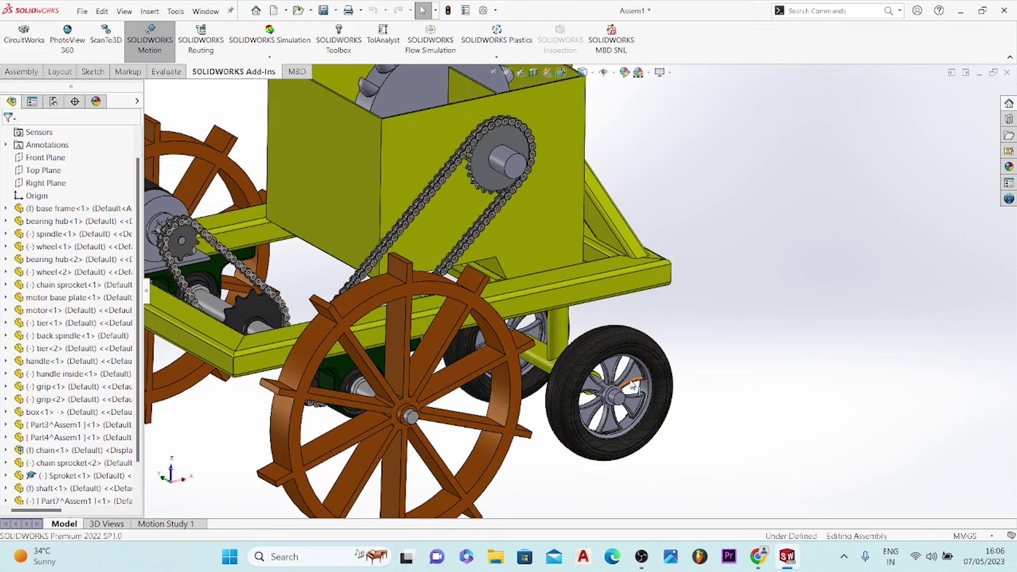
scroll(636, 370, "up", 2)
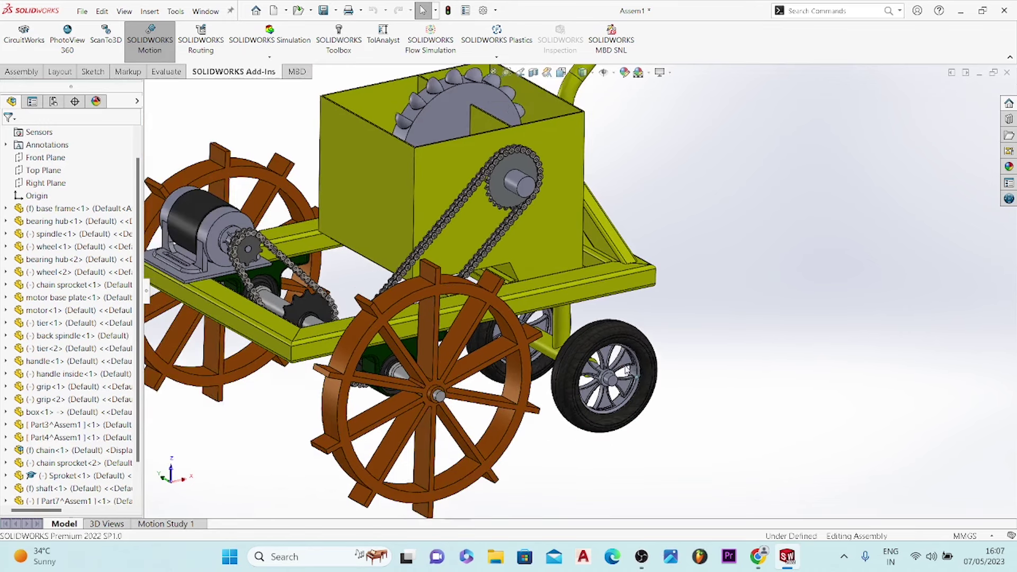
scroll(590, 326, "down", 3)
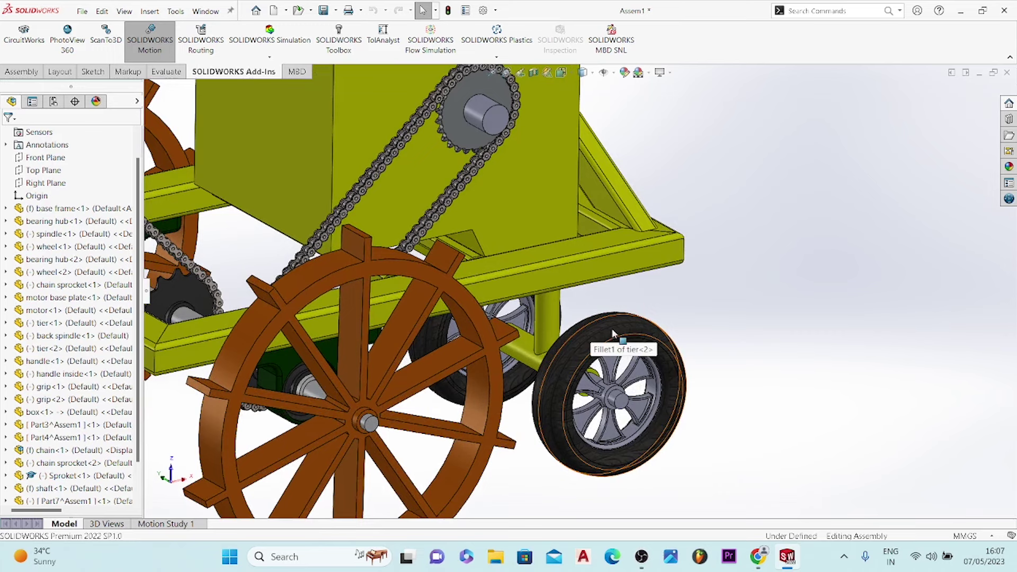
left_click(612, 329)
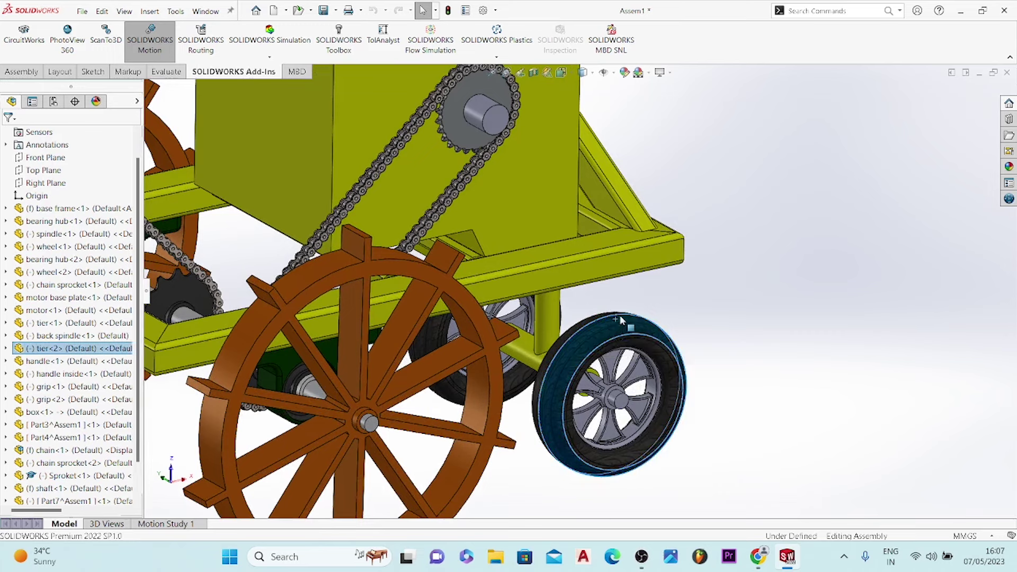
Open the tier component as its own part with Open Part
right_click(620, 319)
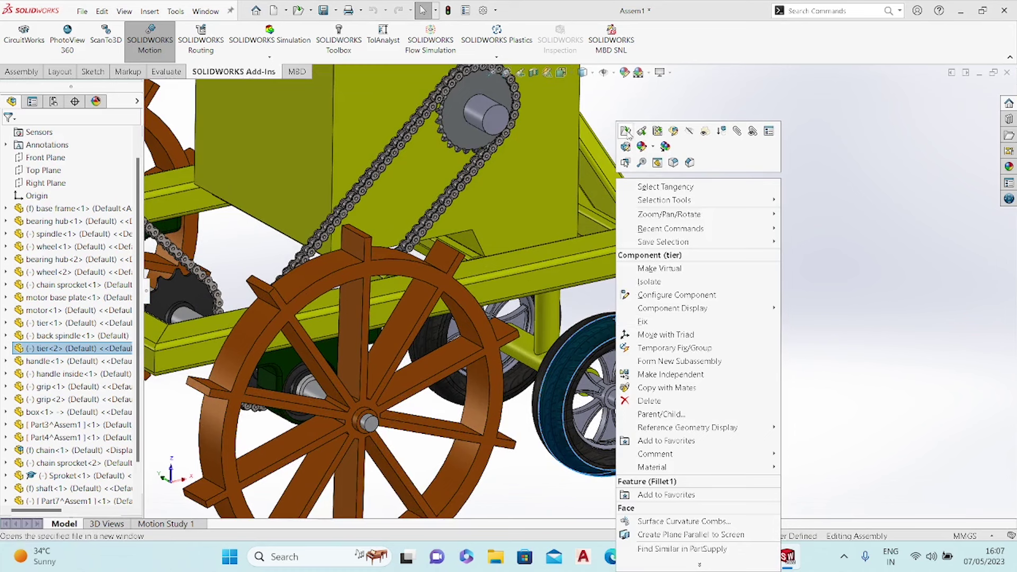
left_click(637, 168)
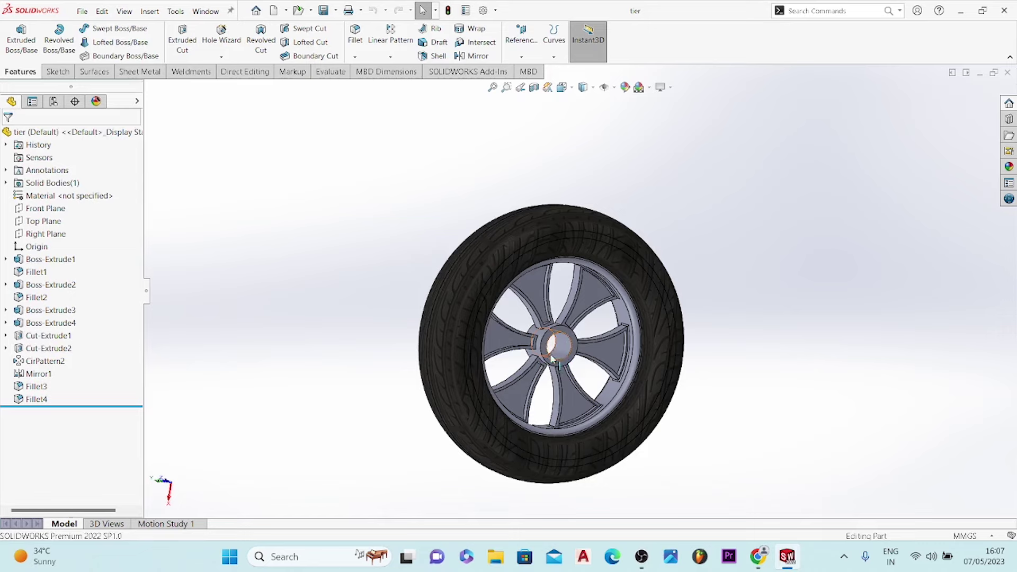
Inspect the tyre, then roll the feature history back to just after Boss-Extrude1
scroll(567, 392, "up", 2)
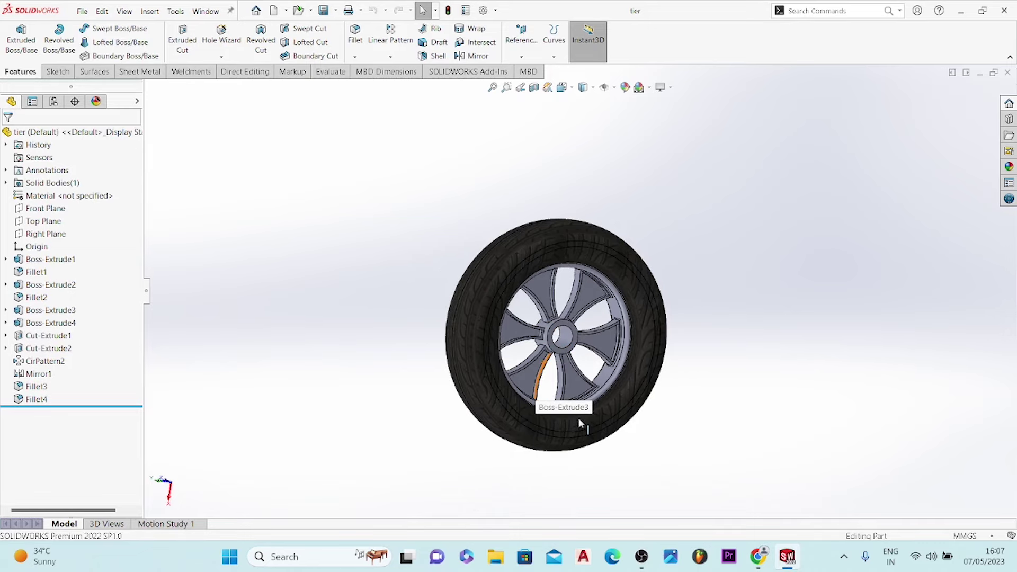
scroll(579, 418, "down", 2)
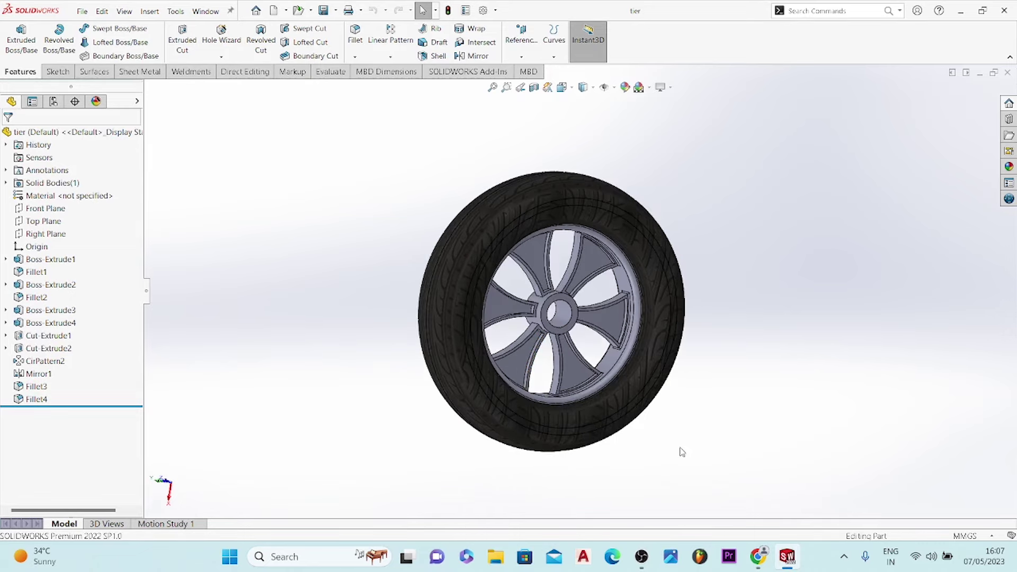
mouse_move(649, 446)
middle_mouse_down()
mouse_move(404, 449)
mouse_move(593, 275)
mouse_move(552, 397)
mouse_move(586, 409)
mouse_move(595, 424)
middle_mouse_up()
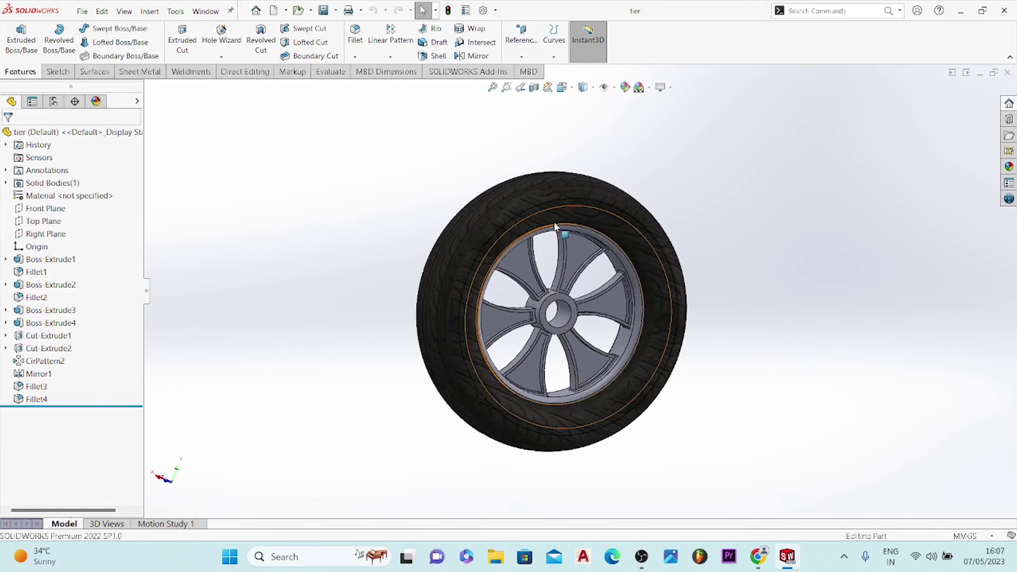
scroll(553, 239, "down", 3)
middle_click_drag(553, 236, 563, 375)
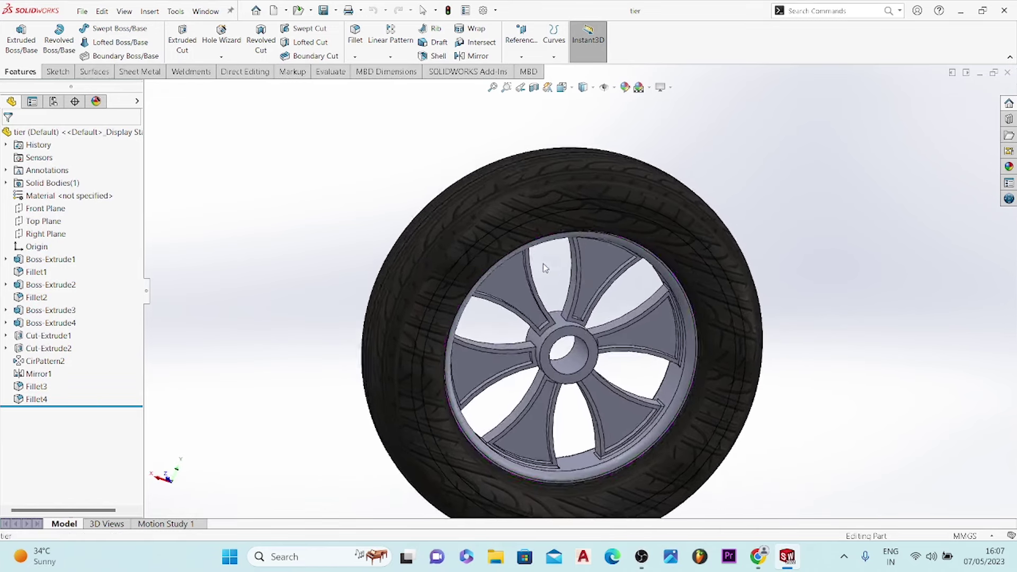
scroll(564, 376, "up", 2)
scroll(564, 375, "down", 2)
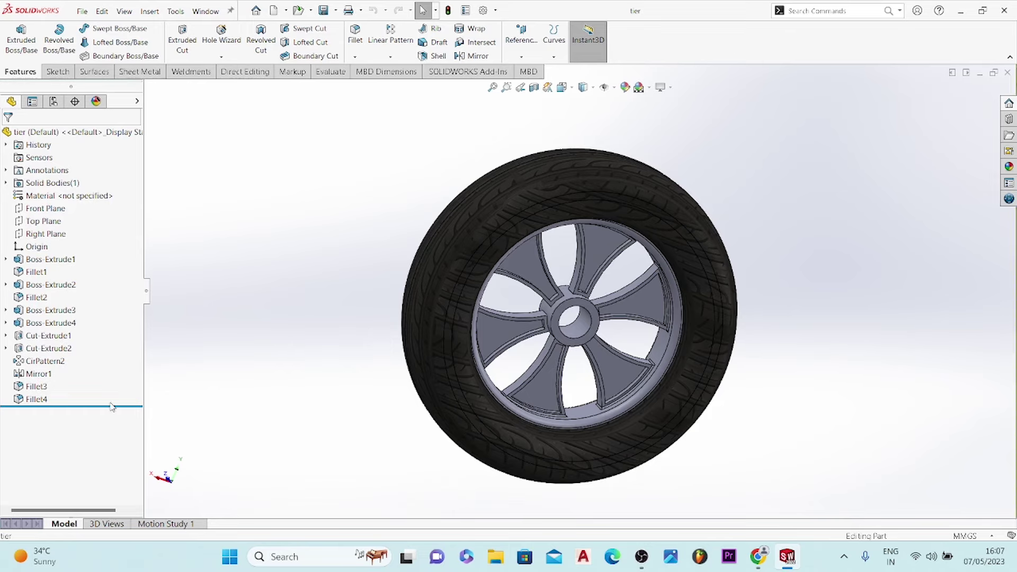
left_click_drag(114, 407, 90, 265)
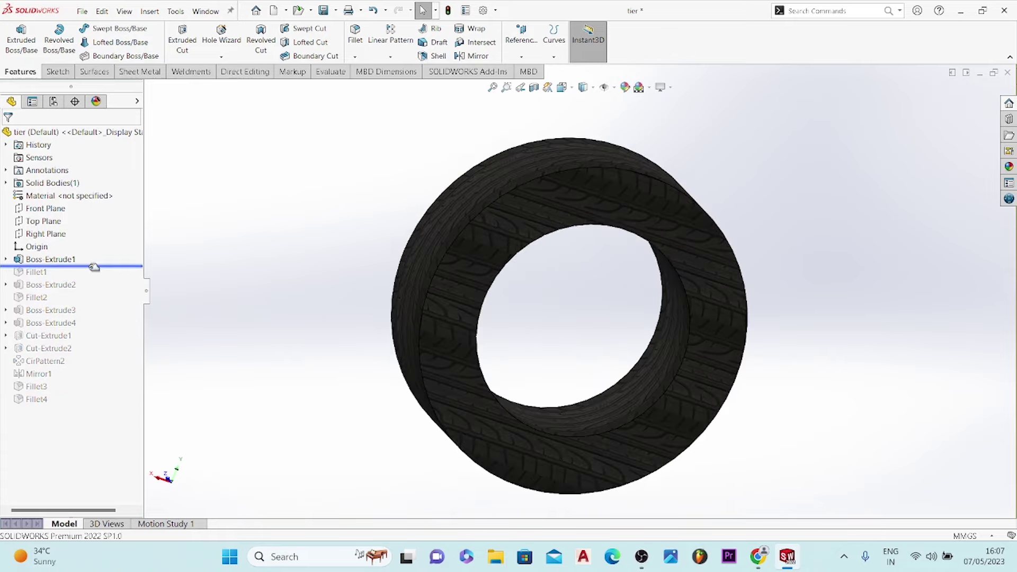
Edit Boss-Extrude1's Sketch1, showing its concentric circles from Ø200 to Ø20
scroll(665, 324, "down", 1)
mouse_move(665, 324)
middle_mouse_down()
mouse_move(645, 299)
mouse_move(711, 323)
mouse_move(698, 351)
middle_mouse_up()
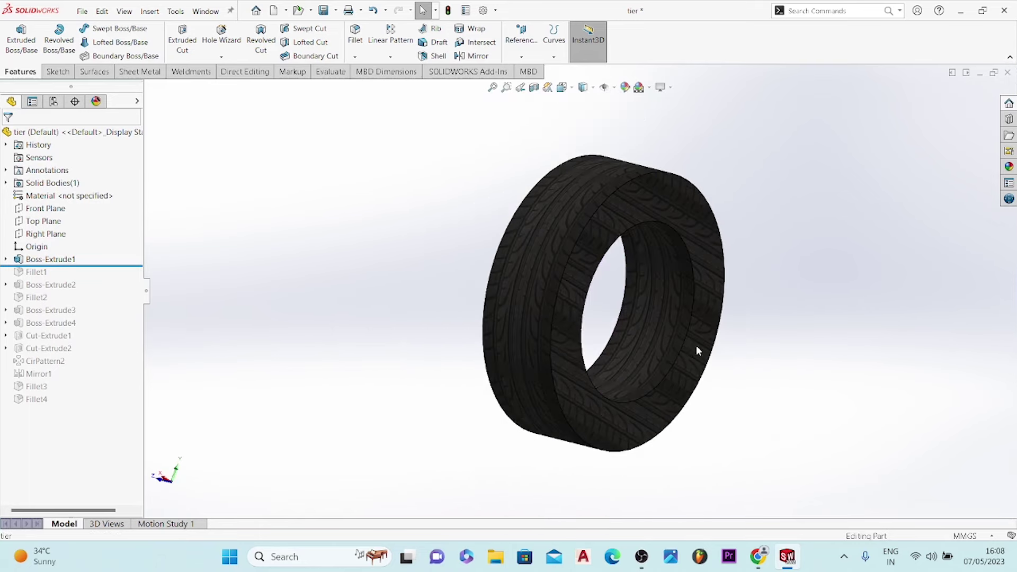
left_click(6, 260)
left_click(36, 274)
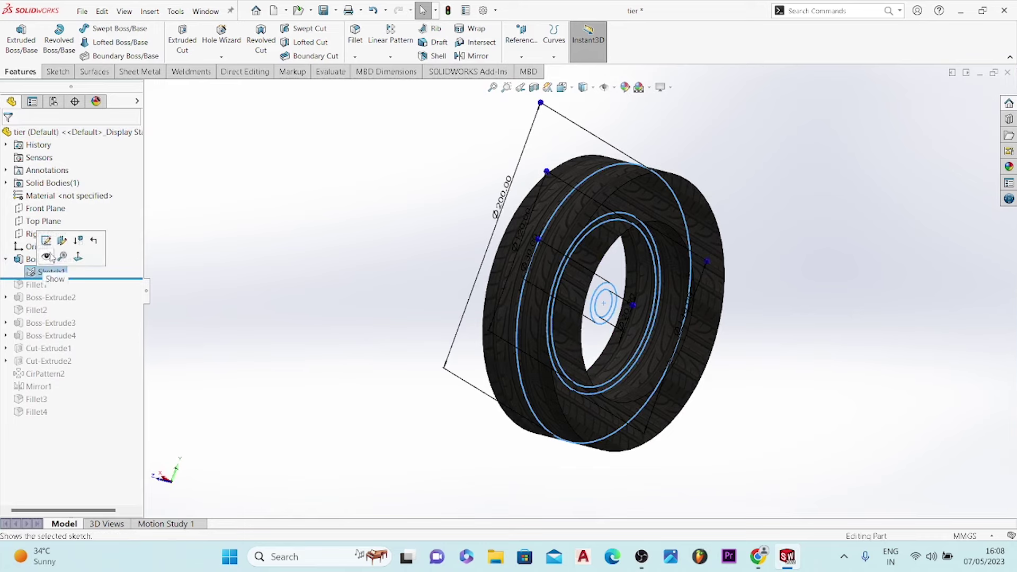
left_click(47, 241)
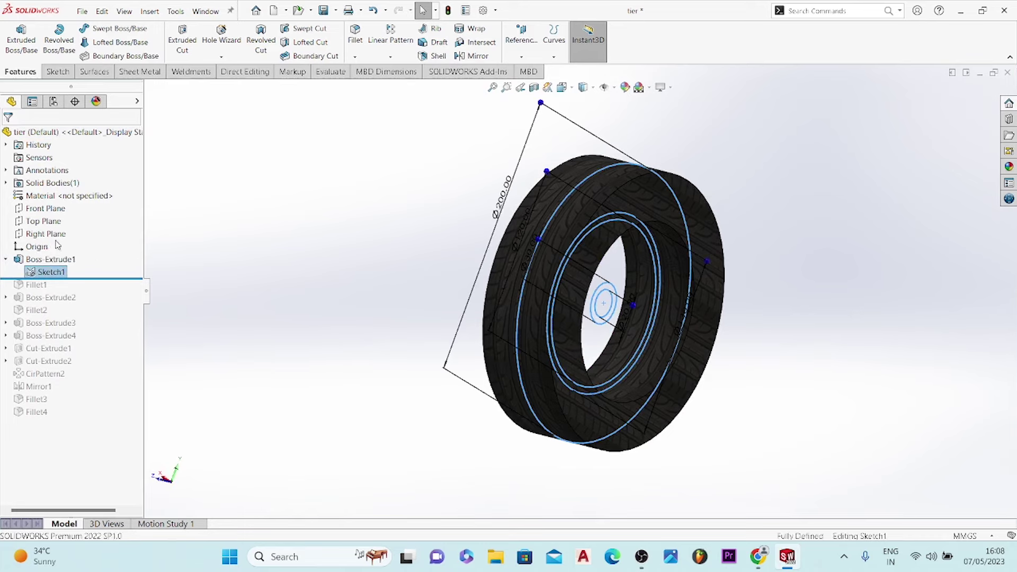
Review Sketch1 in a tilted 3D view and exit it without changes
scroll(552, 392, "up", 3)
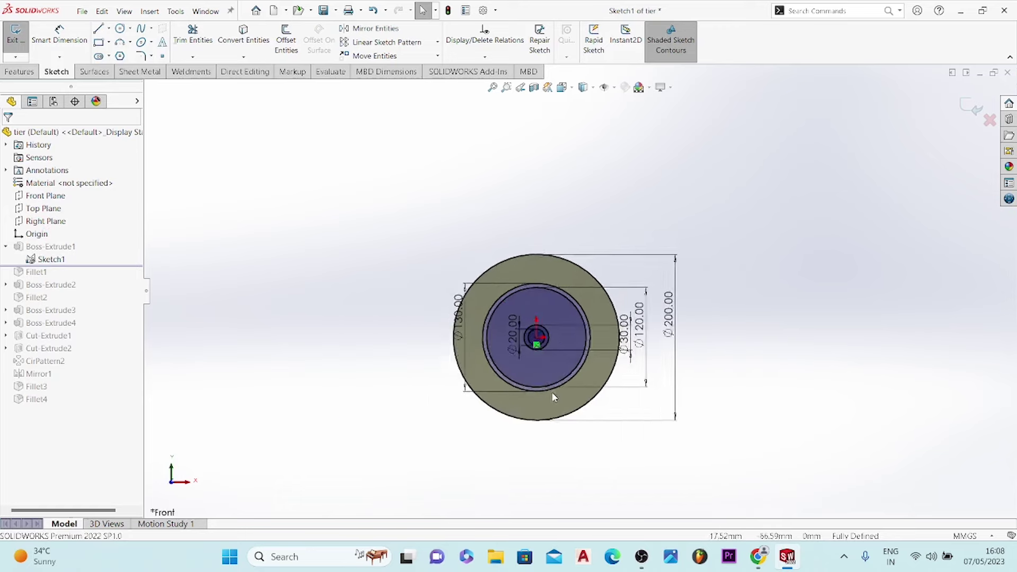
scroll(564, 249, "down", 2)
scroll(564, 249, "down", 2)
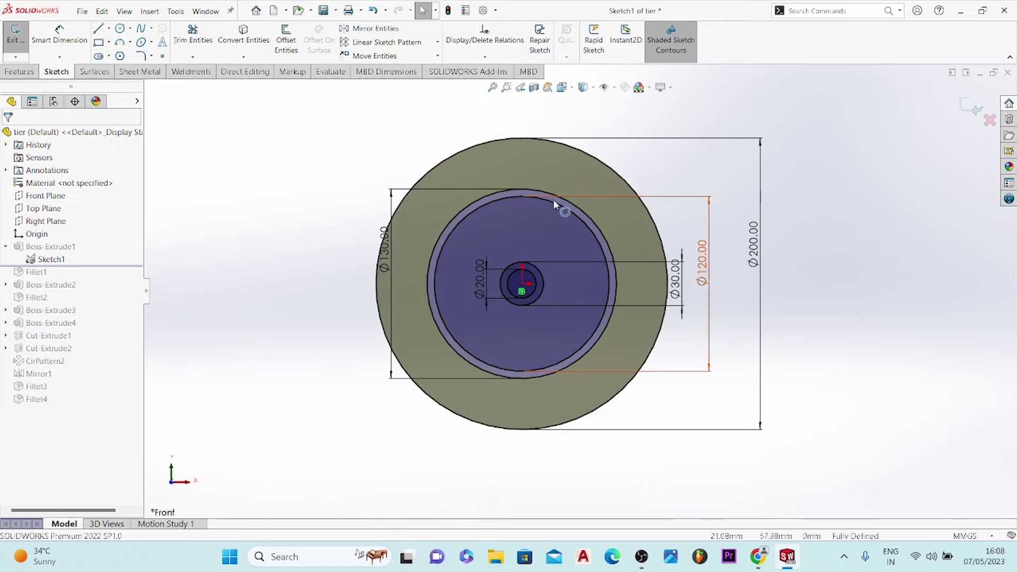
middle_click_drag(554, 201, 593, 274)
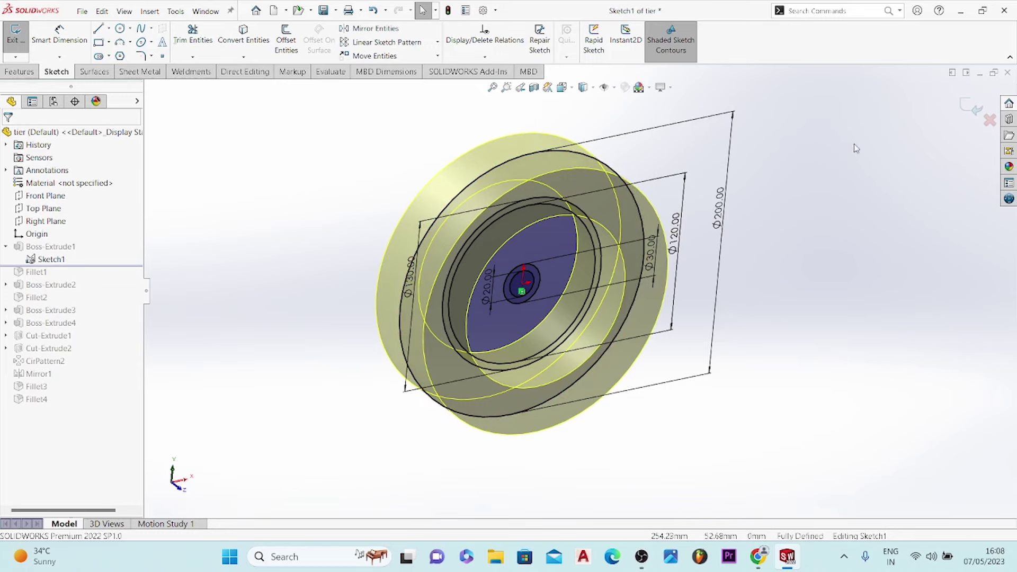
left_click(974, 106)
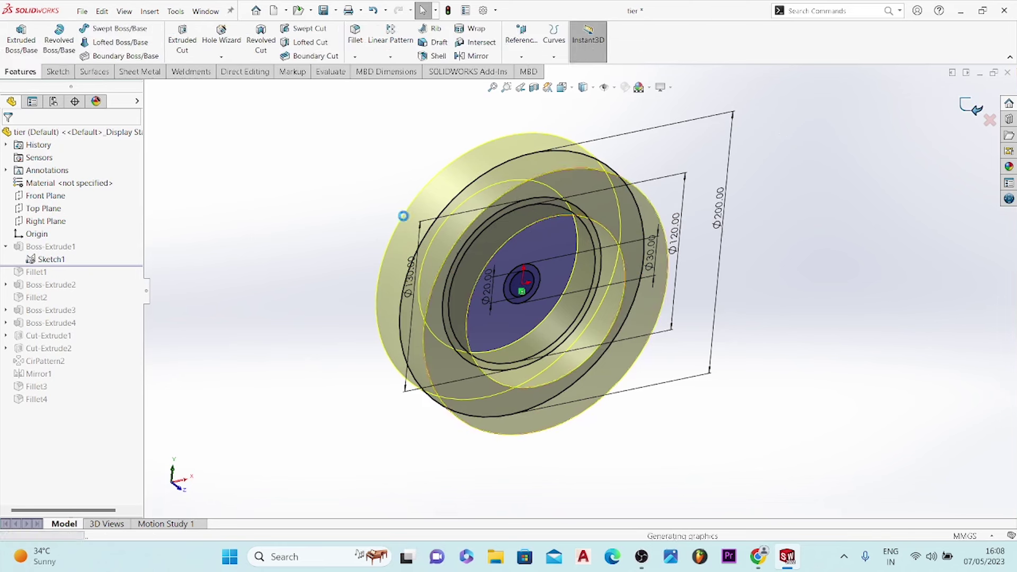
Open Boss-Extrude1's 60 mm Mid Plane settings and close them unchanged
left_click(71, 259)
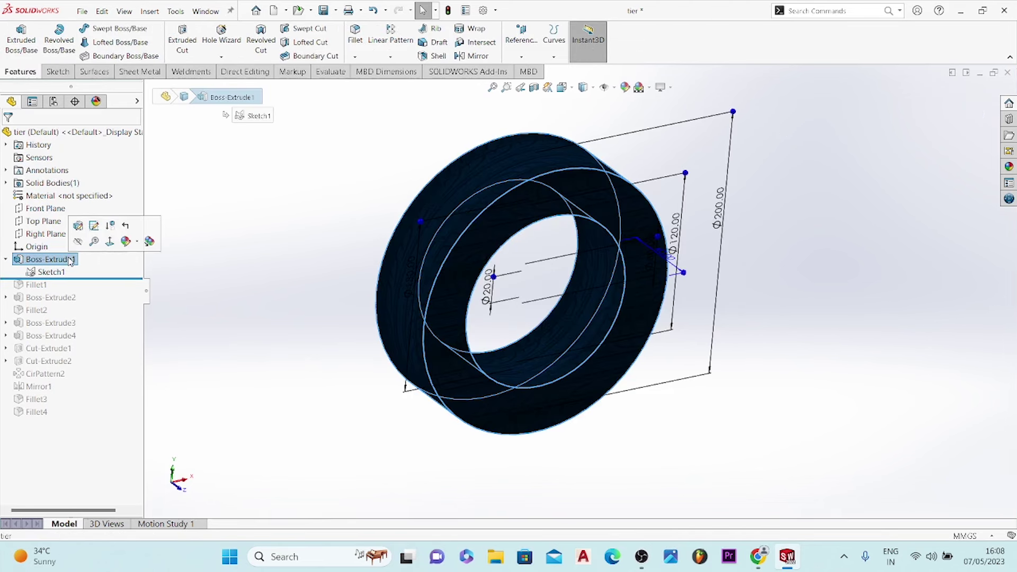
left_click(77, 226)
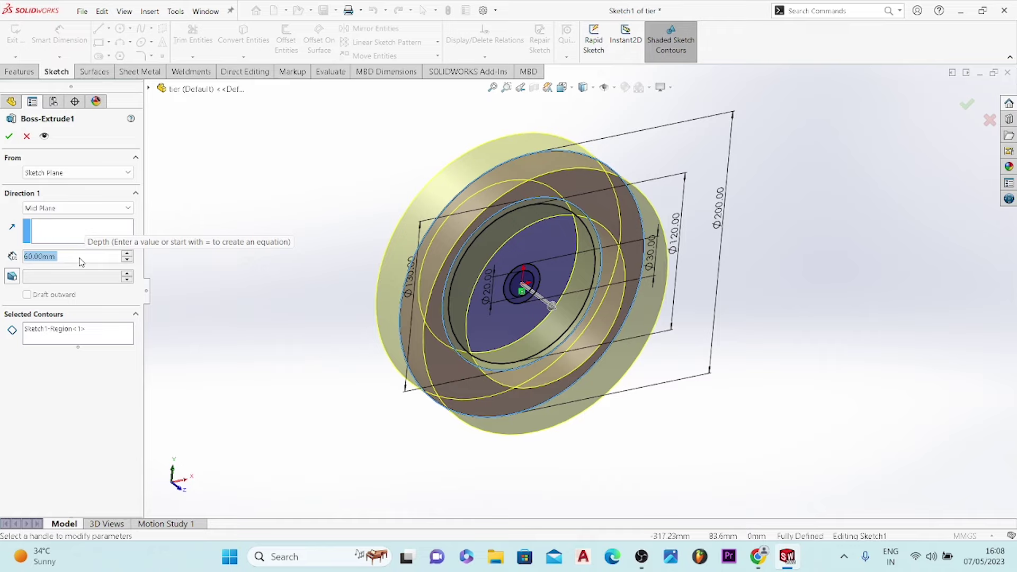
left_click(27, 137)
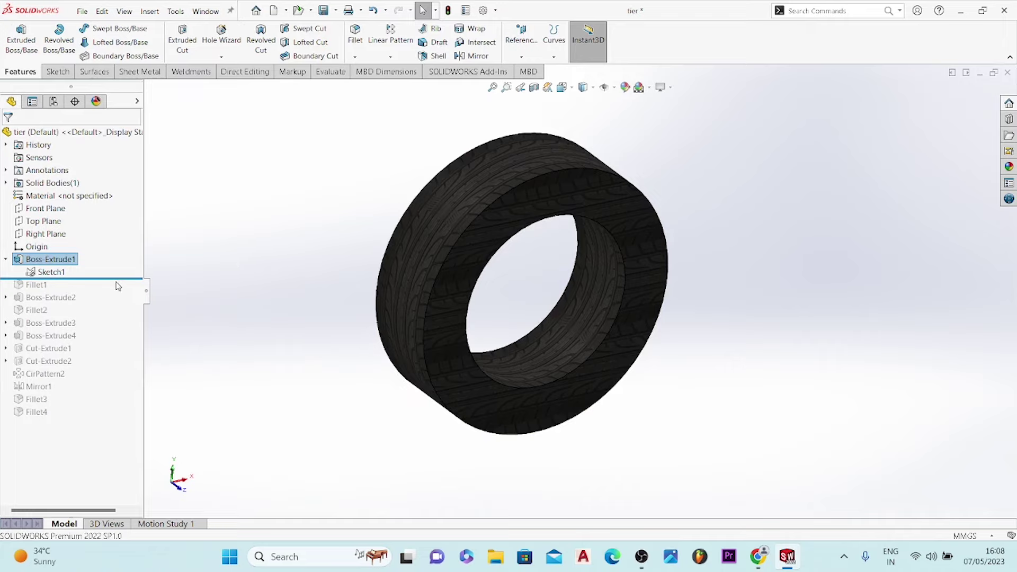
Roll the history forward to include Fillet1 and inspect the rounded tyre edges
left_click_drag(115, 278, 115, 290)
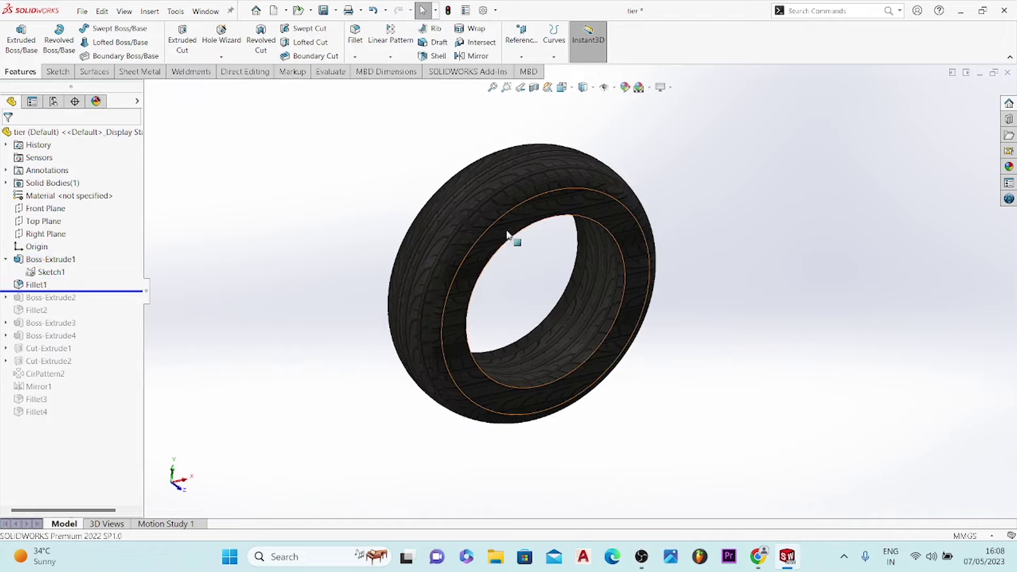
mouse_move(507, 229)
middle_mouse_down()
mouse_move(568, 174)
mouse_move(510, 173)
middle_mouse_up()
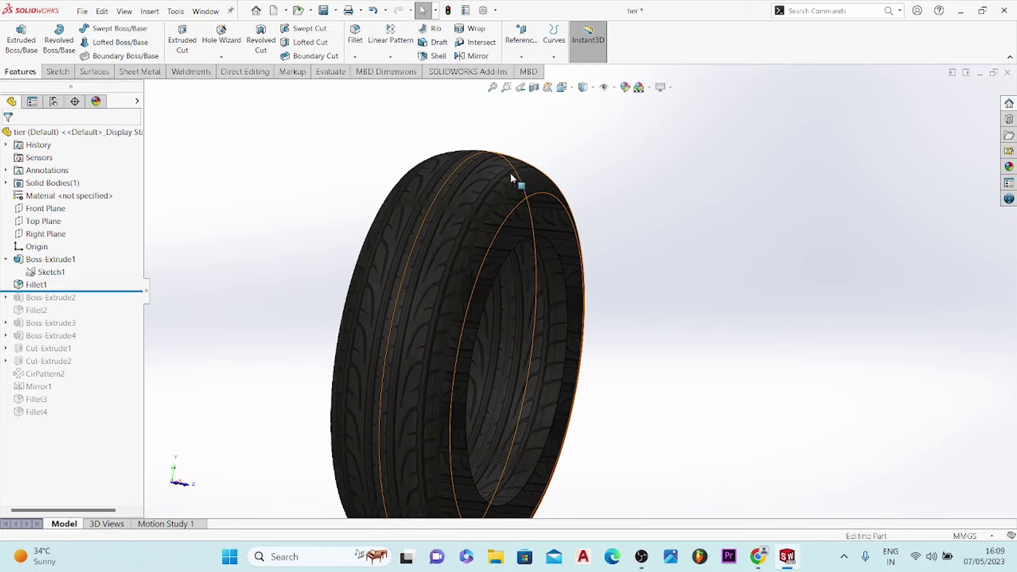
mouse_move(492, 214)
middle_mouse_down()
mouse_move(329, 286)
mouse_move(233, 281)
middle_mouse_up()
left_click_drag(225, 287, 218, 300)
key("Escape")
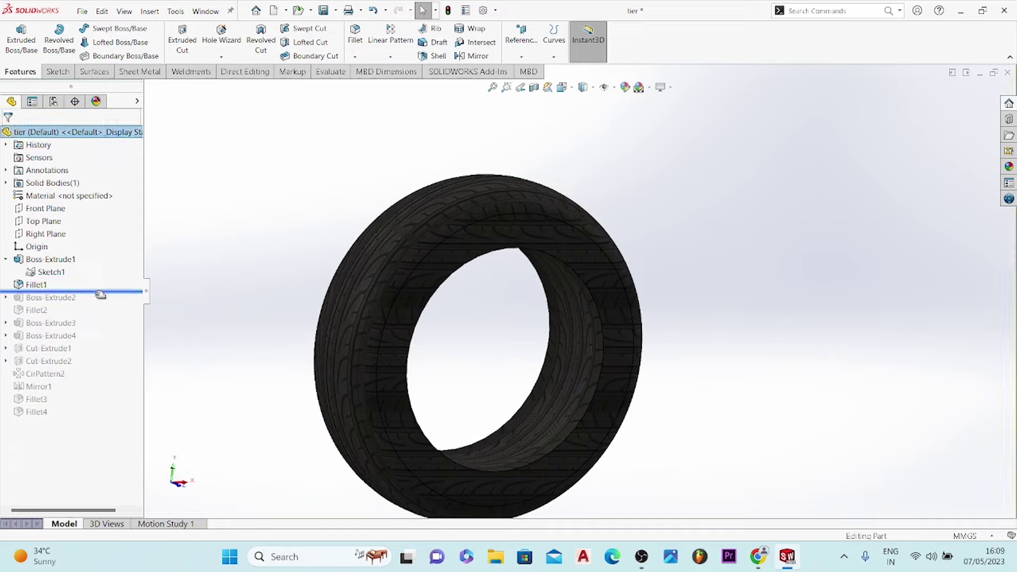
Roll forward through Boss-Extrude2 and select it to show its dimensions
left_click_drag(100, 295, 91, 301)
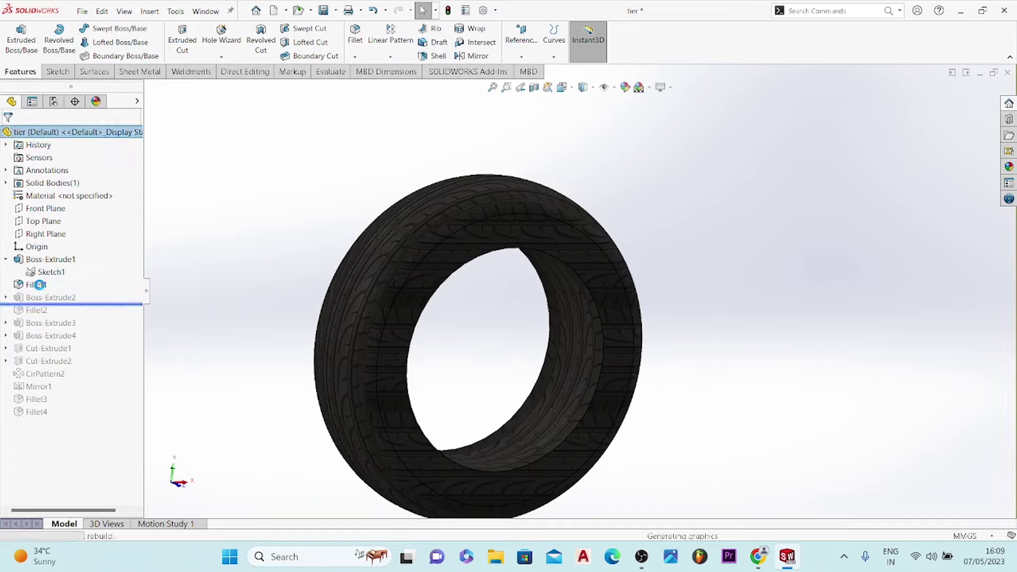
left_click(42, 287)
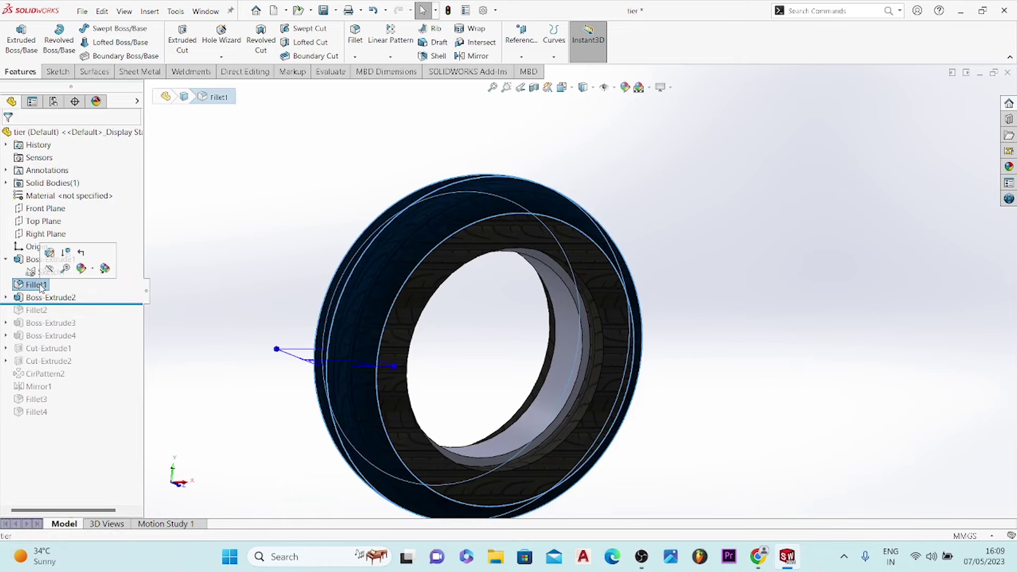
mouse_move(275, 302)
middle_mouse_down()
mouse_move(268, 415)
mouse_move(294, 461)
middle_mouse_up()
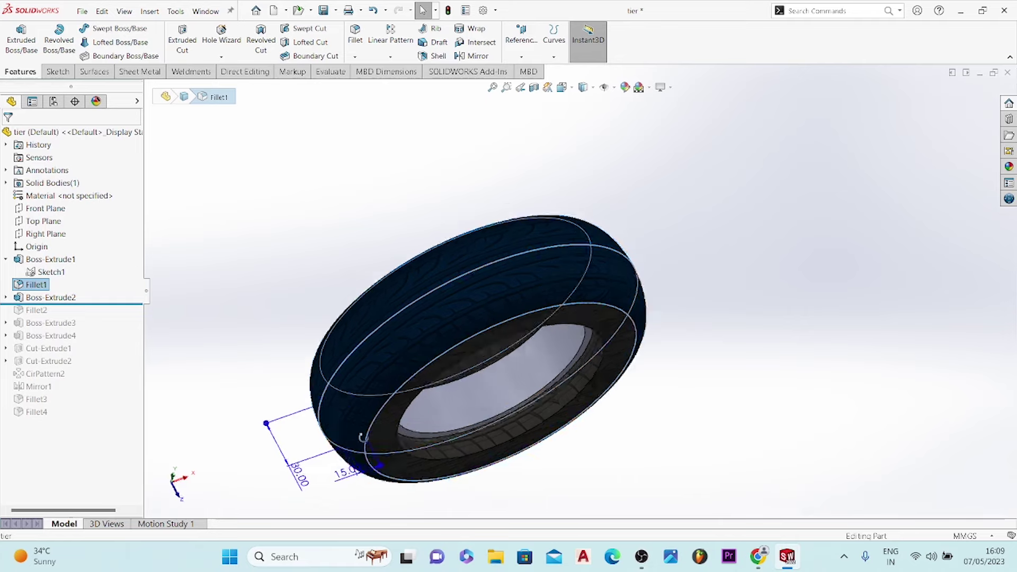
mouse_move(360, 457)
middle_mouse_down()
mouse_move(373, 276)
mouse_move(534, 363)
middle_mouse_up()
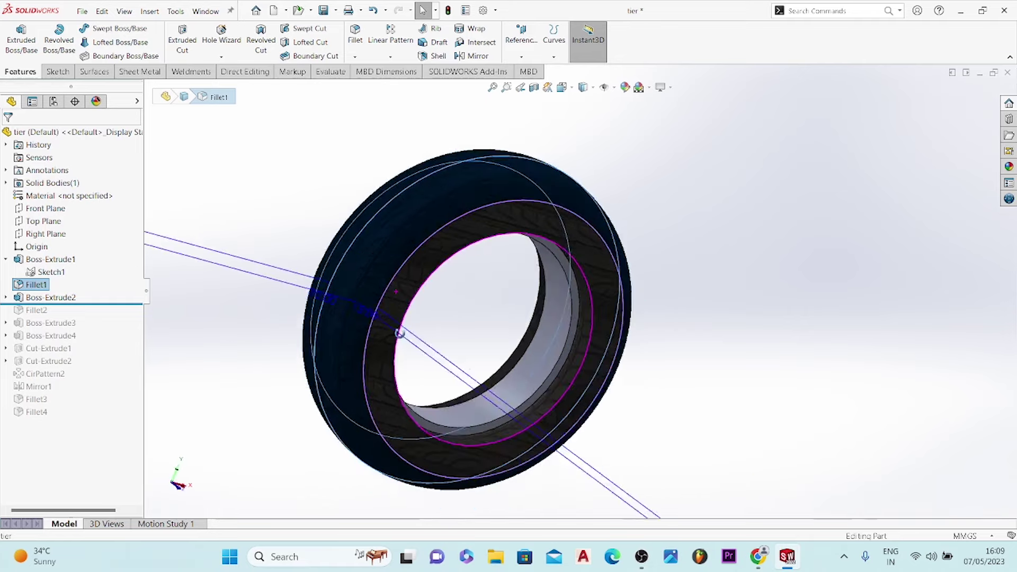
left_click(523, 321)
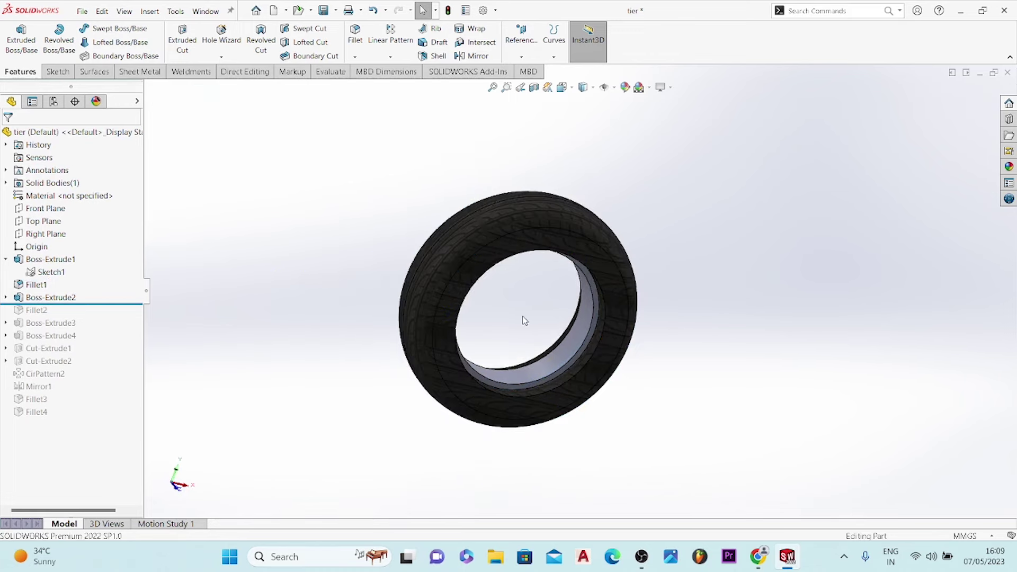
left_click(48, 298)
left_click(7, 298)
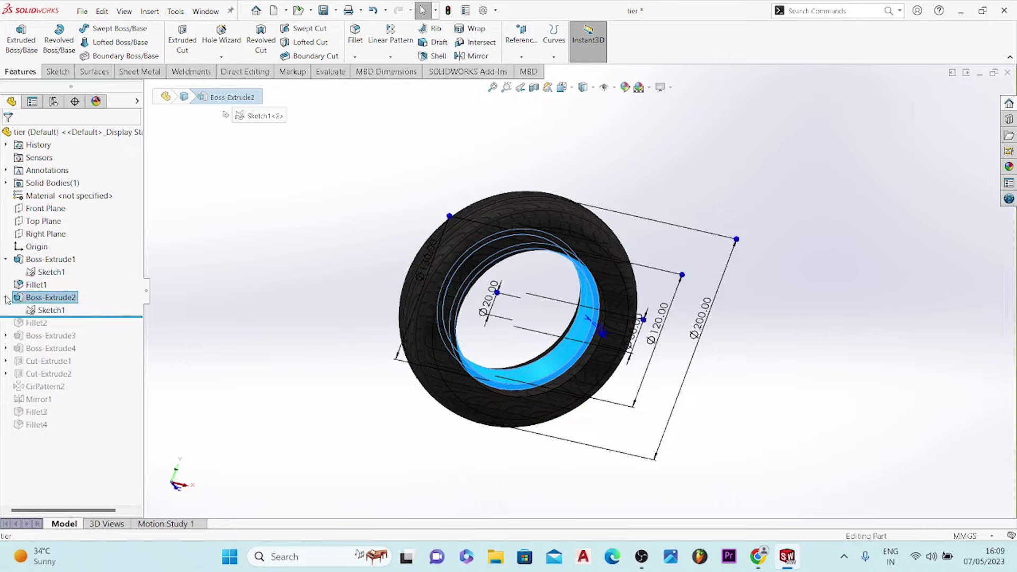
left_click(45, 312)
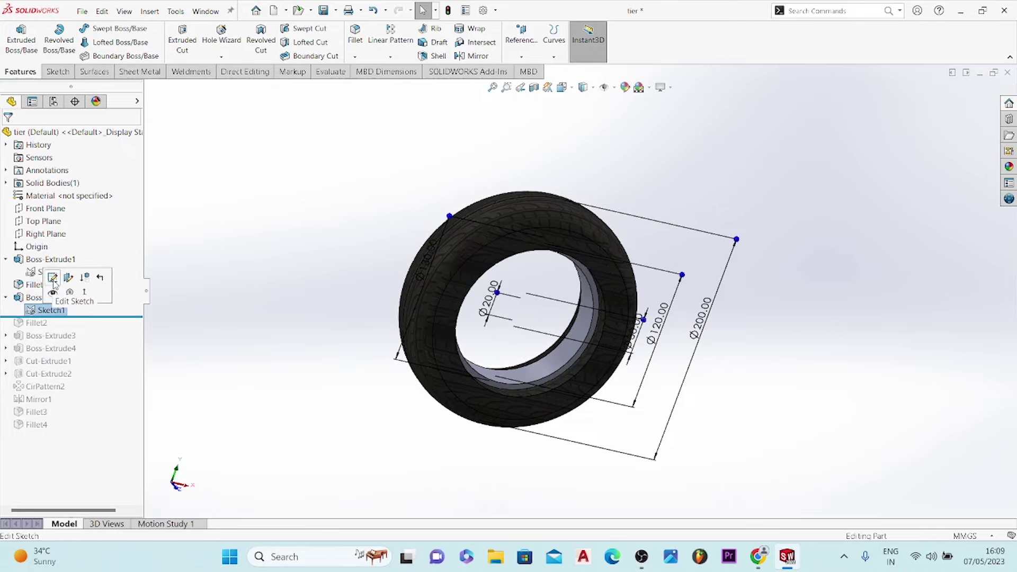
left_click(54, 279)
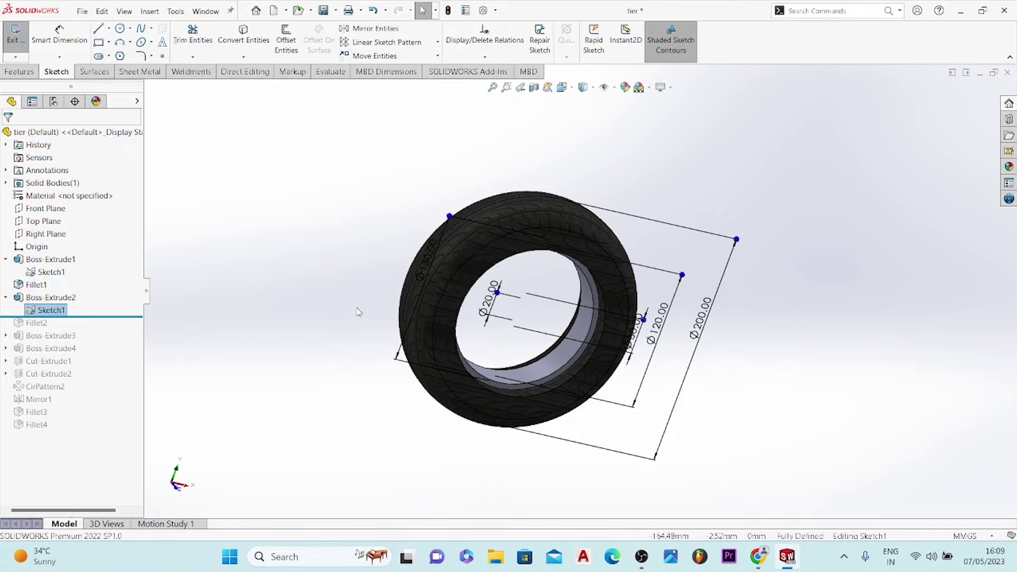
scroll(589, 298, "down", 2)
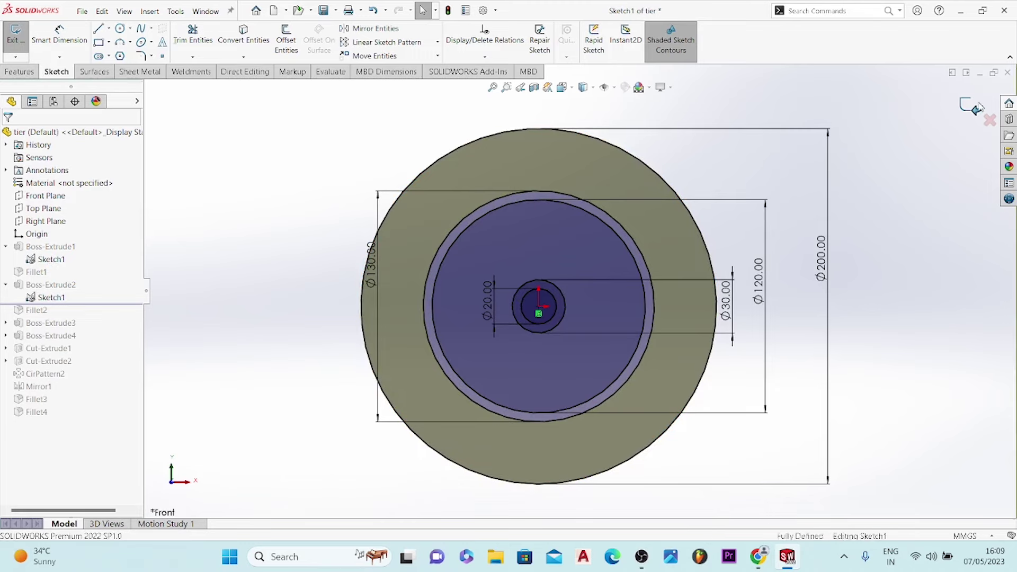
key("ctrl+b")
mouse_move(408, 238)
middle_mouse_down()
mouse_move(465, 325)
mouse_move(455, 324)
middle_mouse_up()
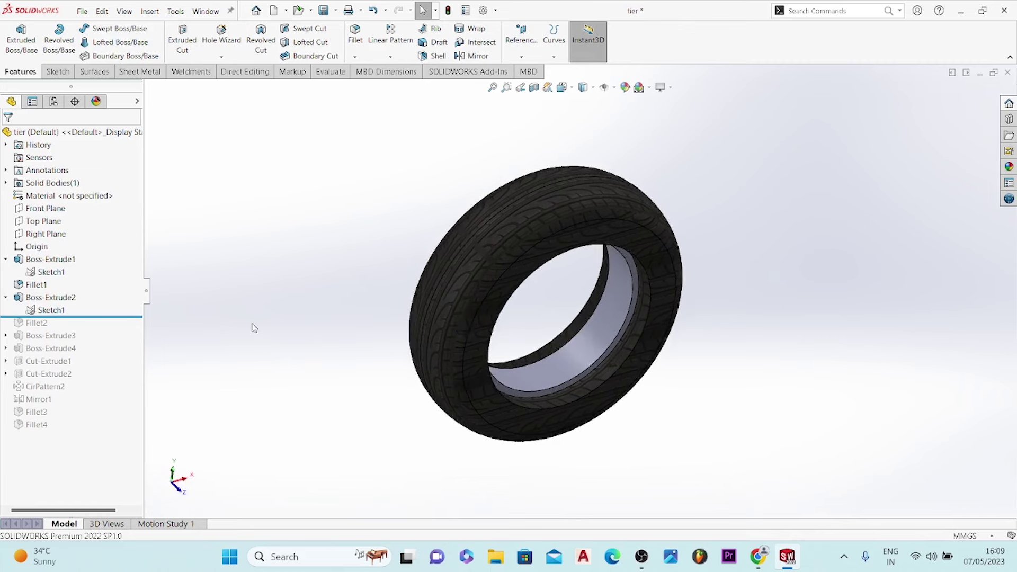
left_click(28, 300)
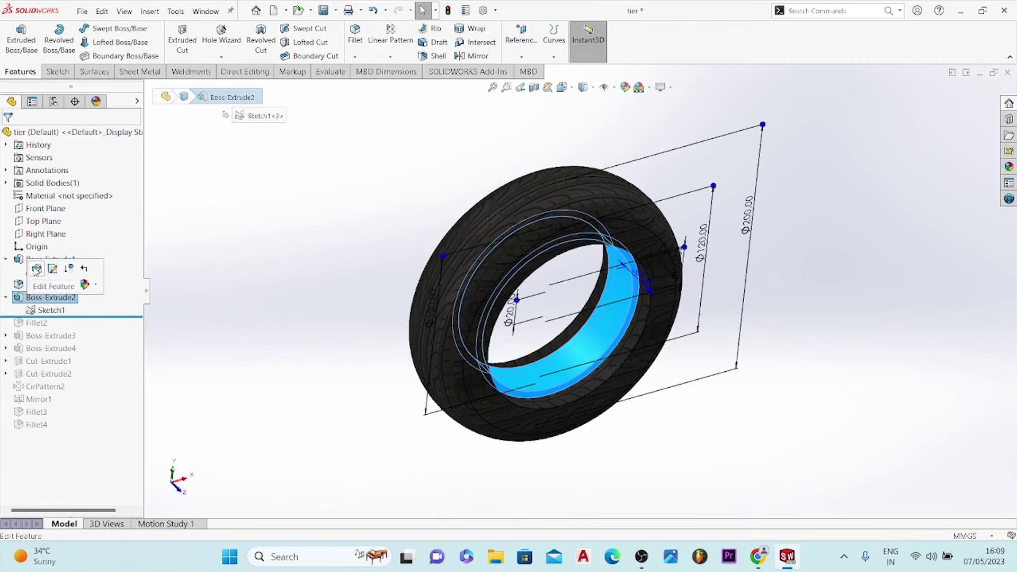
left_click(35, 270)
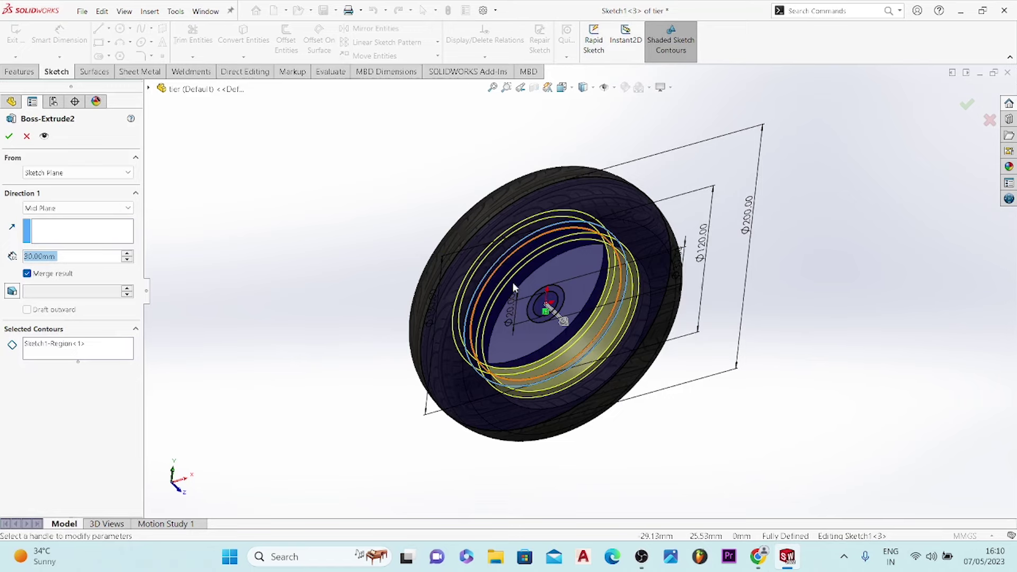
left_click(26, 137)
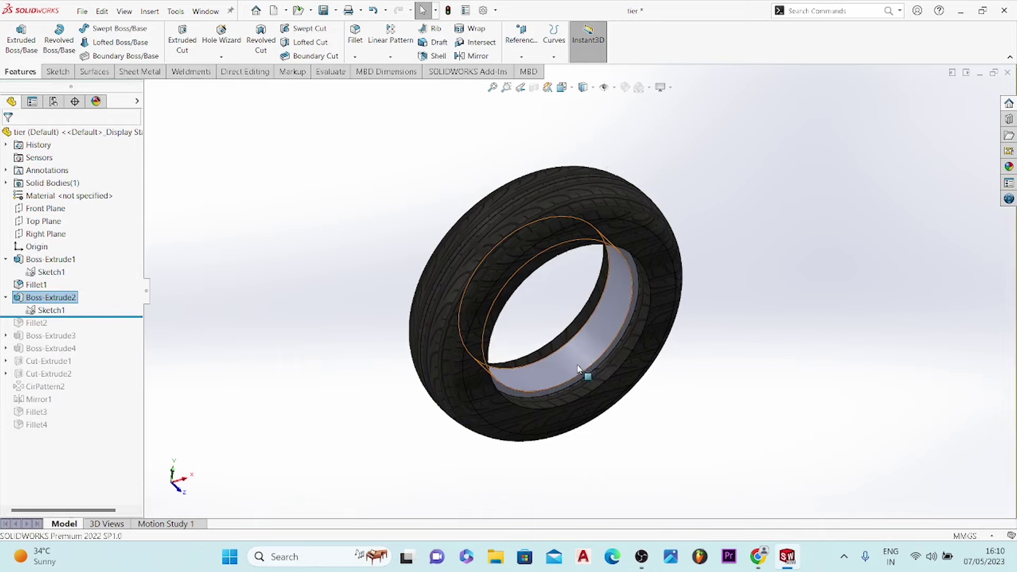
middle_click_drag(578, 370, 551, 318)
Roll forward past Fillet2, then through Boss-Extrude3 and Boss-Extrude4 to add the hub disc
left_click_drag(118, 316, 115, 329)
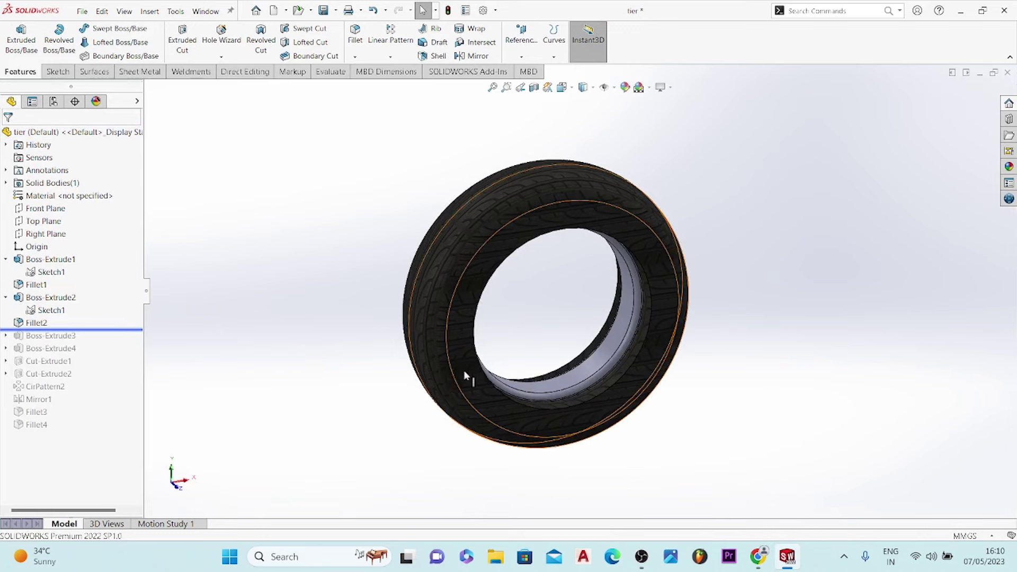
scroll(587, 344, "down", 2)
scroll(588, 343, "down", 3)
scroll(587, 343, "down", 1)
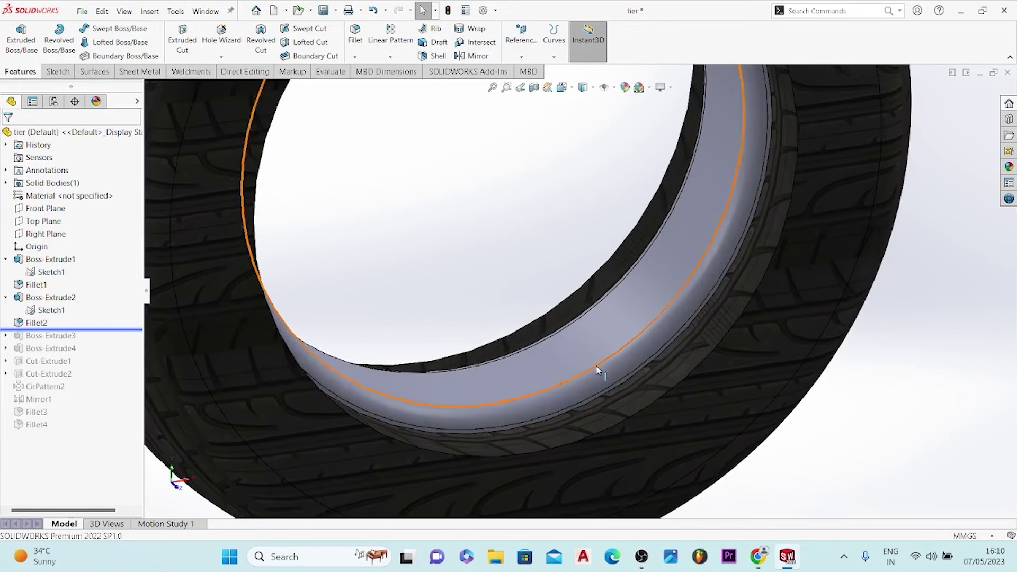
scroll(453, 359, "up", 3)
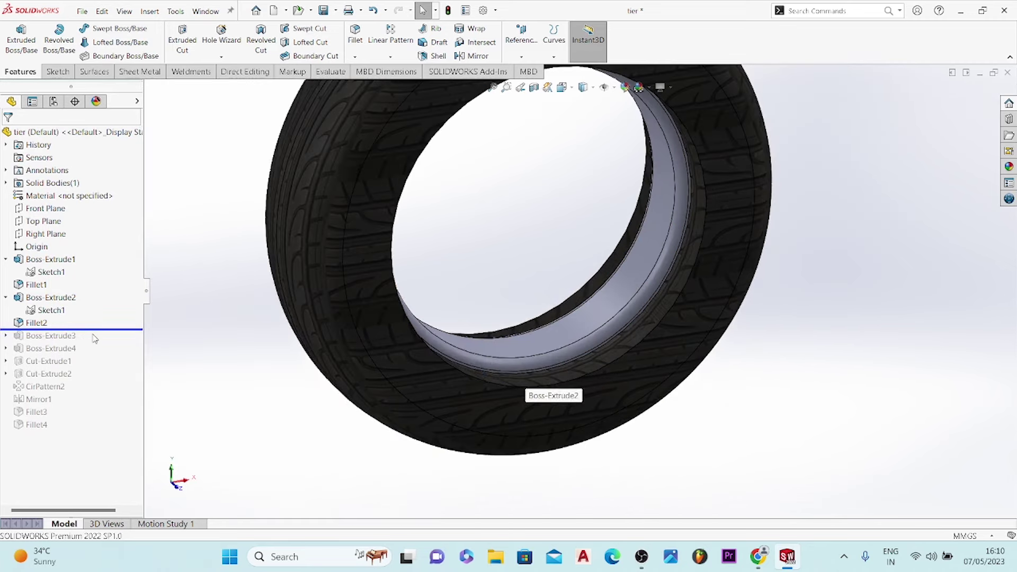
left_click_drag(98, 330, 93, 354)
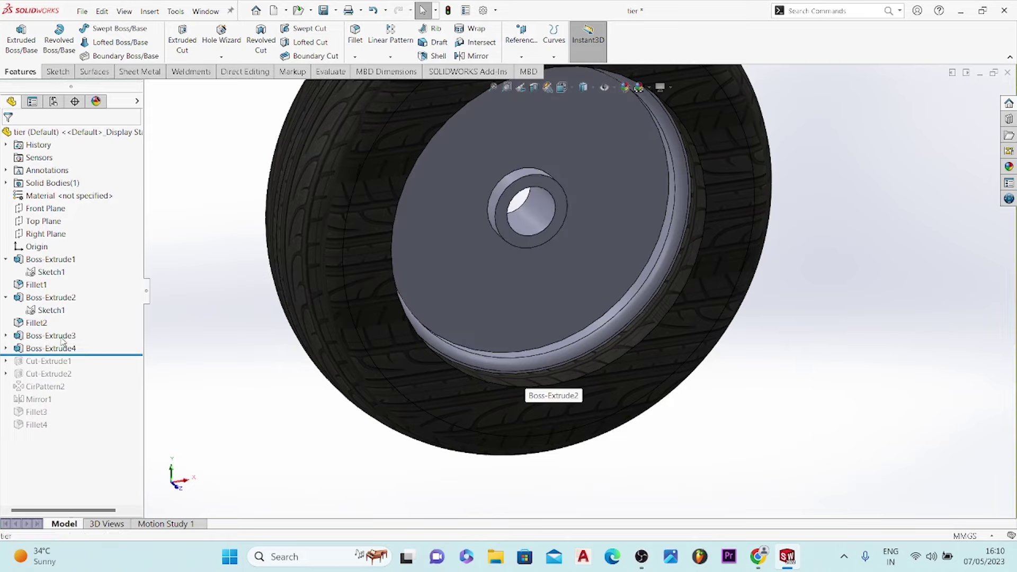
left_click(61, 336)
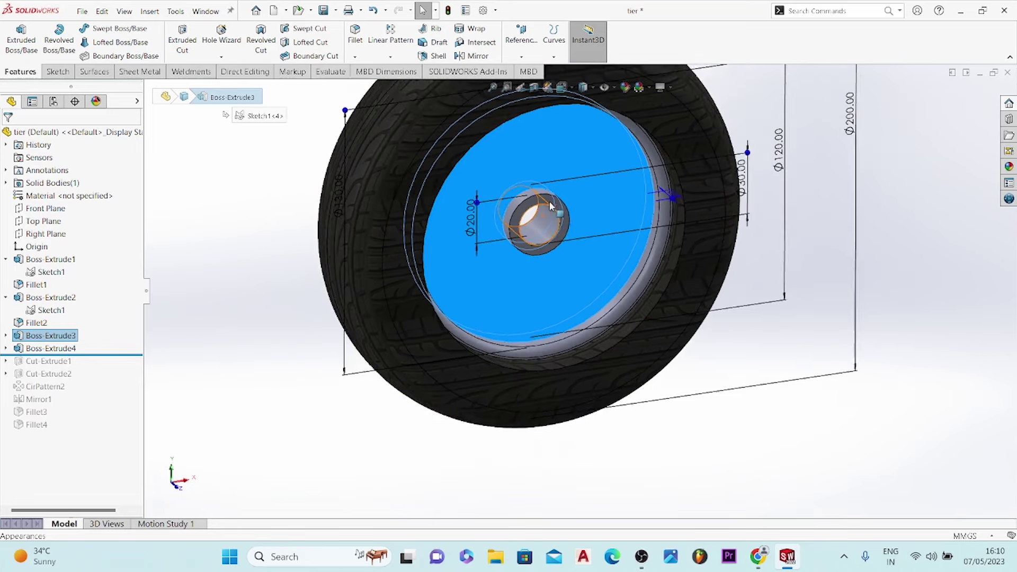
scroll(549, 201, "down", 2)
left_click(563, 228)
key("ctrl+8")
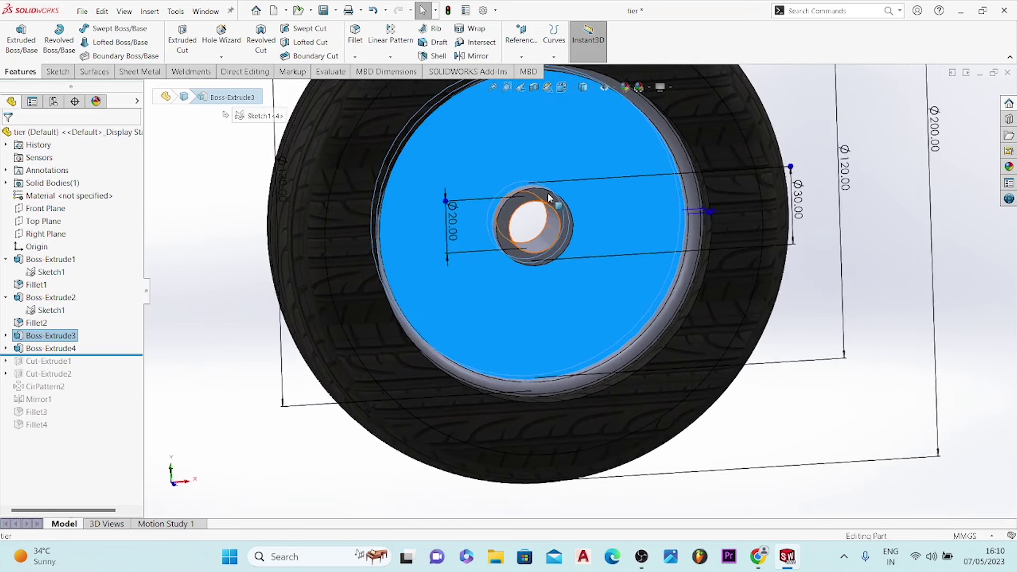
left_click(271, 331)
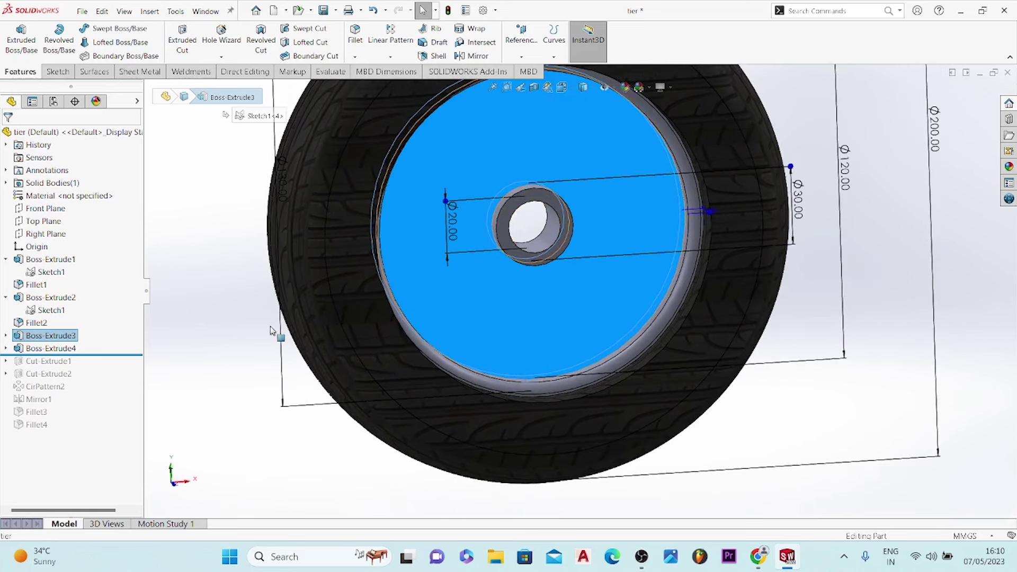
right_click(57, 339)
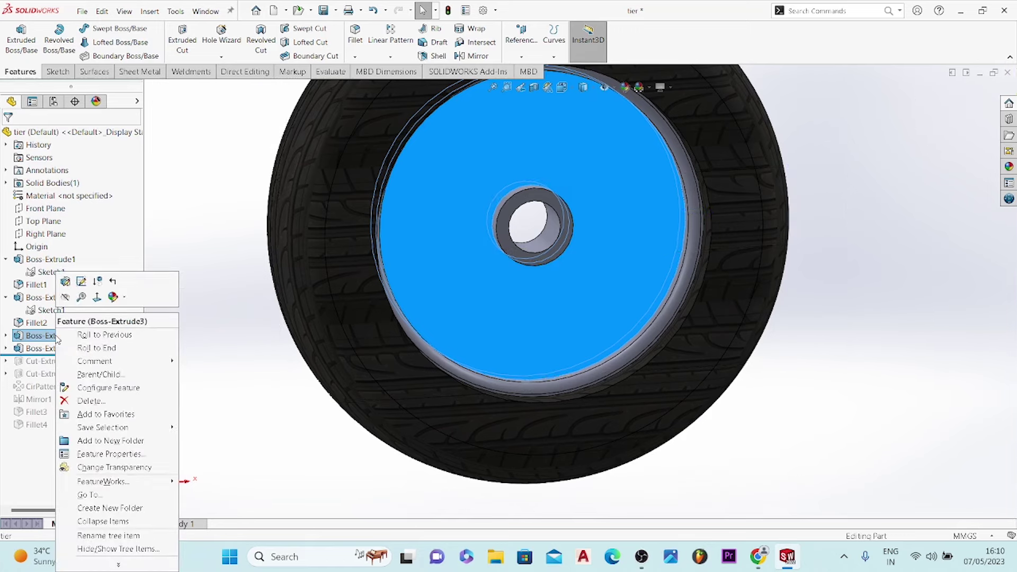
left_click(67, 281)
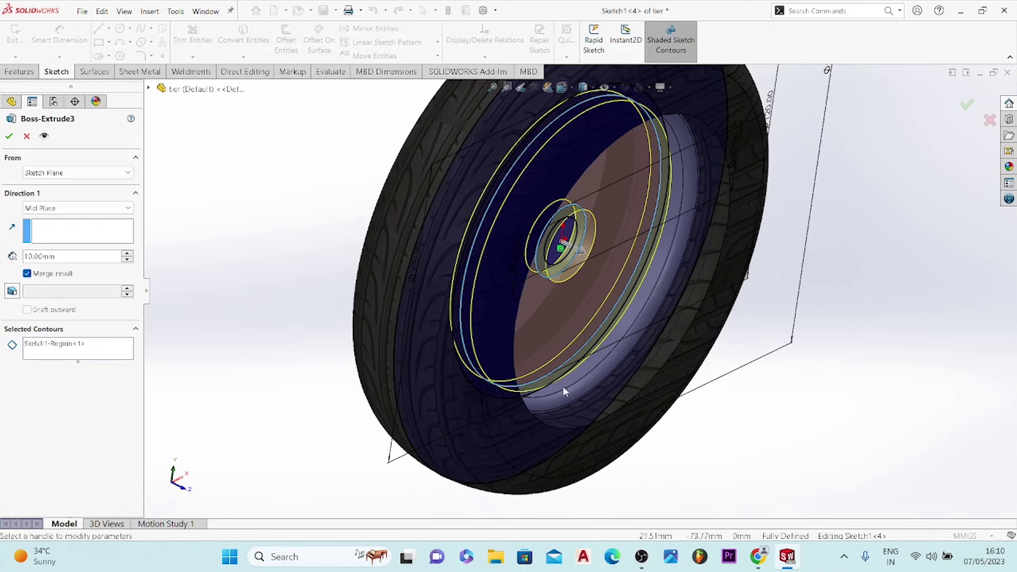
left_click(27, 136)
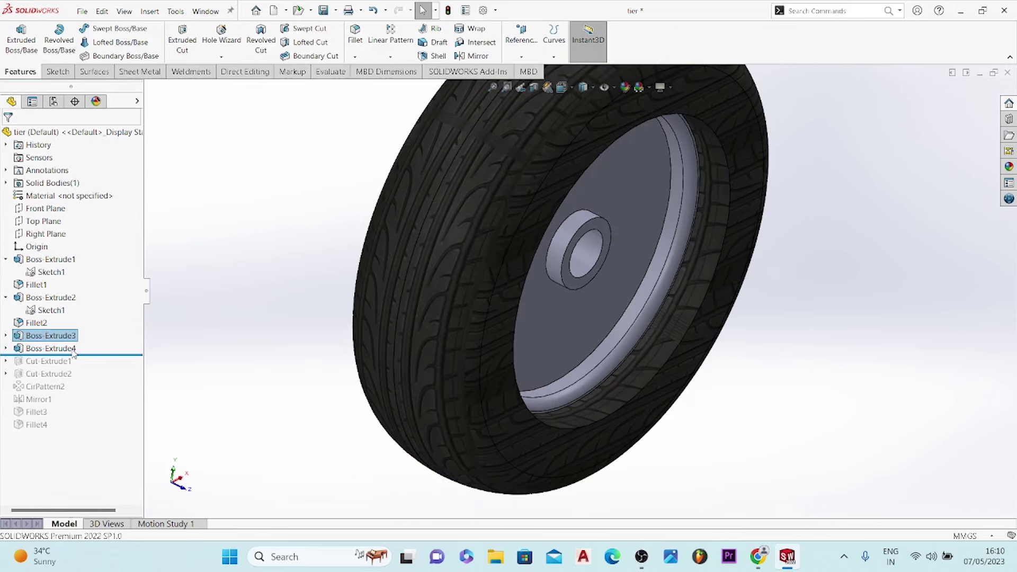
left_click(73, 351)
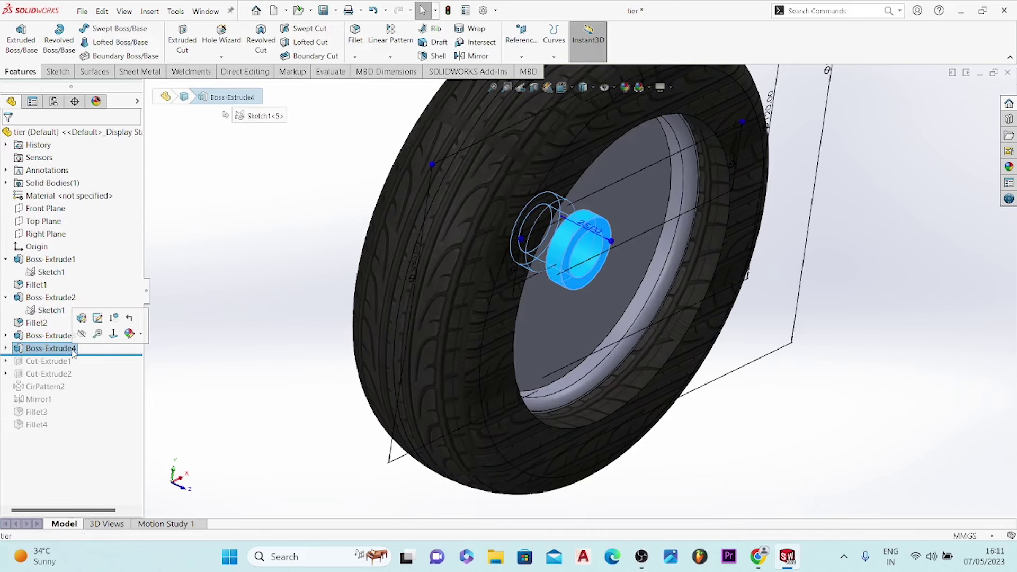
left_click(84, 319)
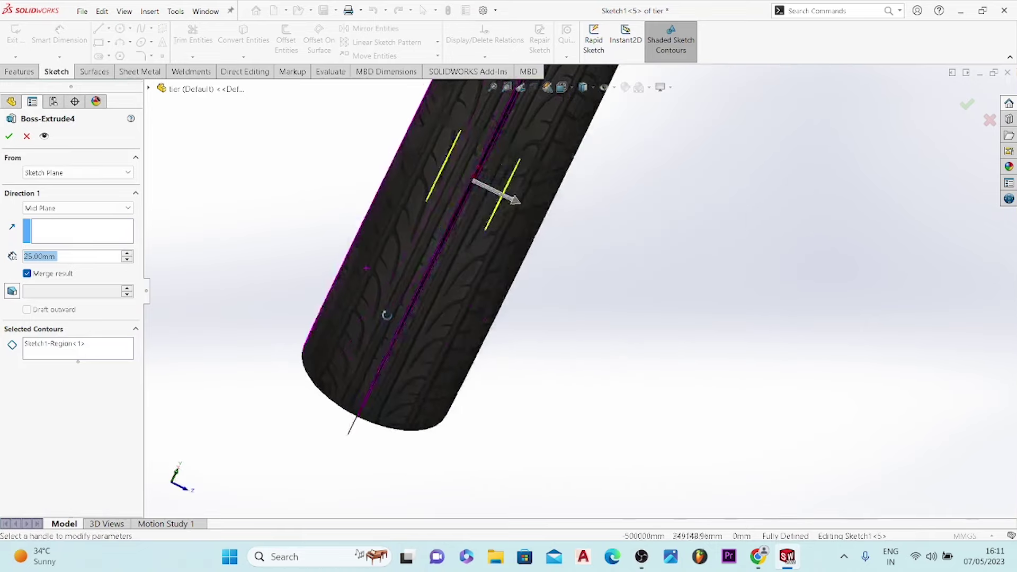
mouse_move(387, 314)
middle_mouse_down()
mouse_move(358, 294)
mouse_move(281, 284)
middle_mouse_up()
left_click(27, 136)
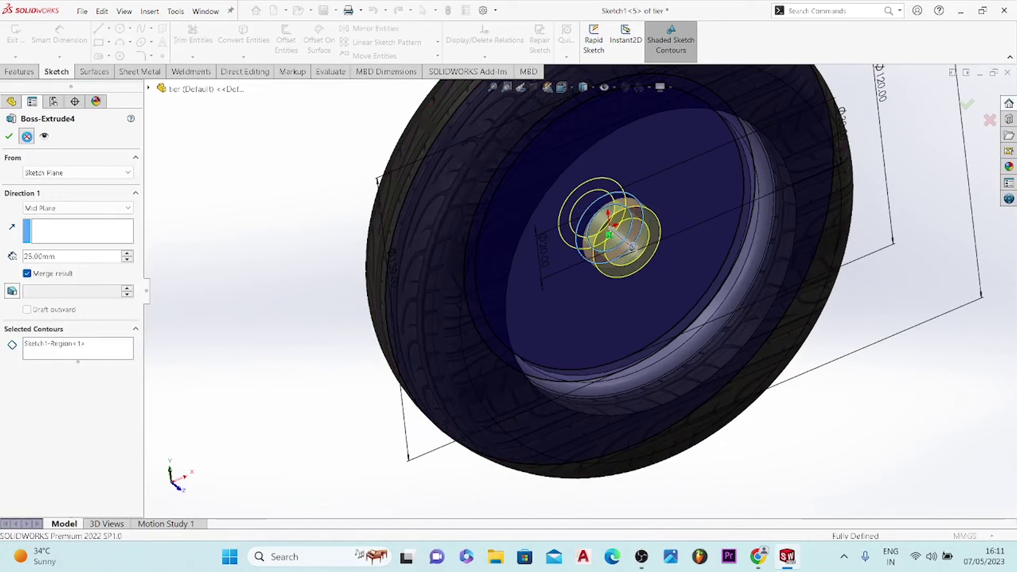
mouse_move(626, 329)
middle_mouse_down()
mouse_move(604, 298)
mouse_move(602, 316)
middle_mouse_up()
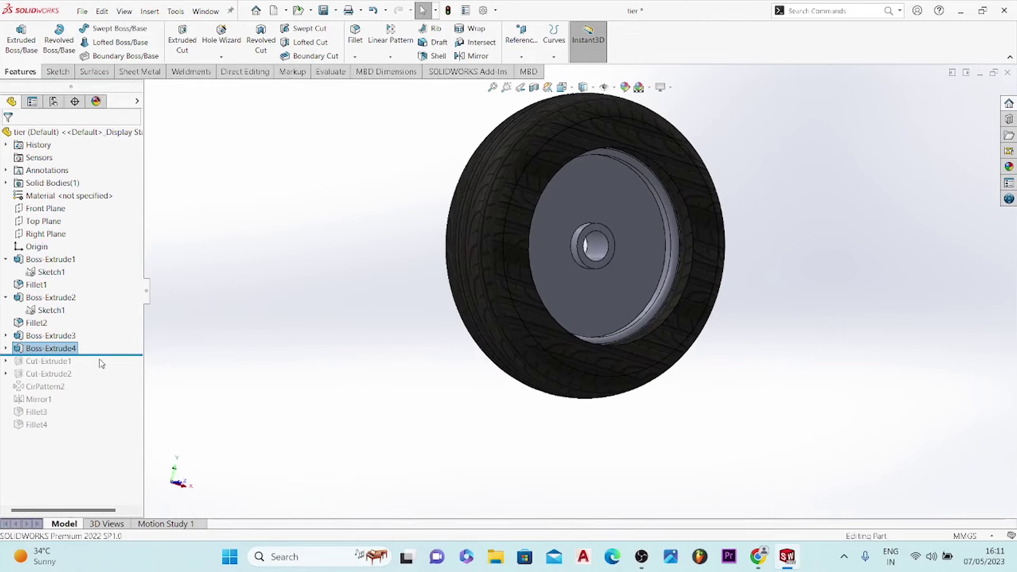
Roll forward through Cut-Extrude1, Cut-Extrude2 and CirPattern2 to show the spoke openings
left_click_drag(108, 355, 109, 374)
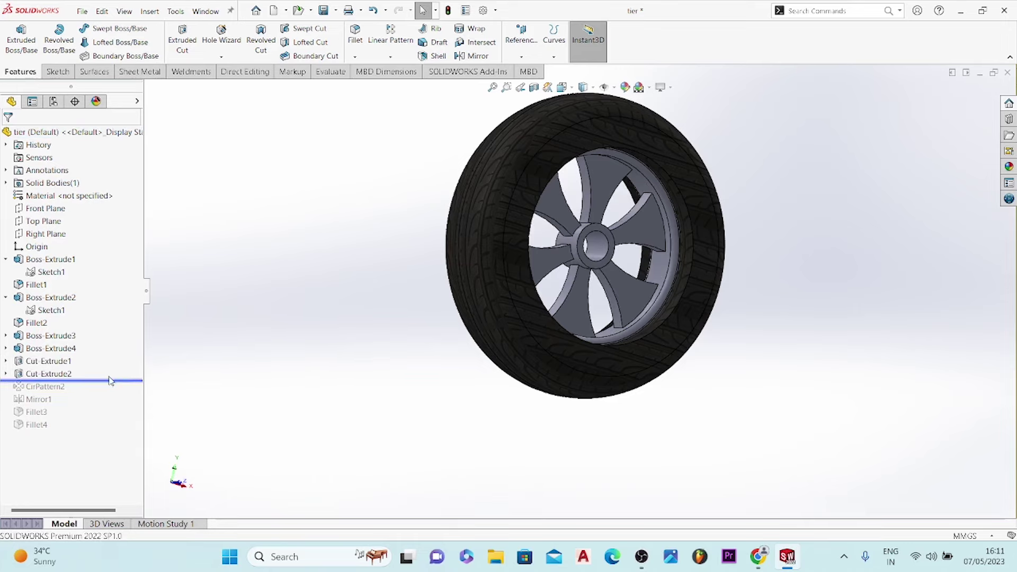
mouse_move(426, 247)
middle_mouse_down()
mouse_move(454, 245)
mouse_move(420, 254)
mouse_move(400, 243)
middle_mouse_up()
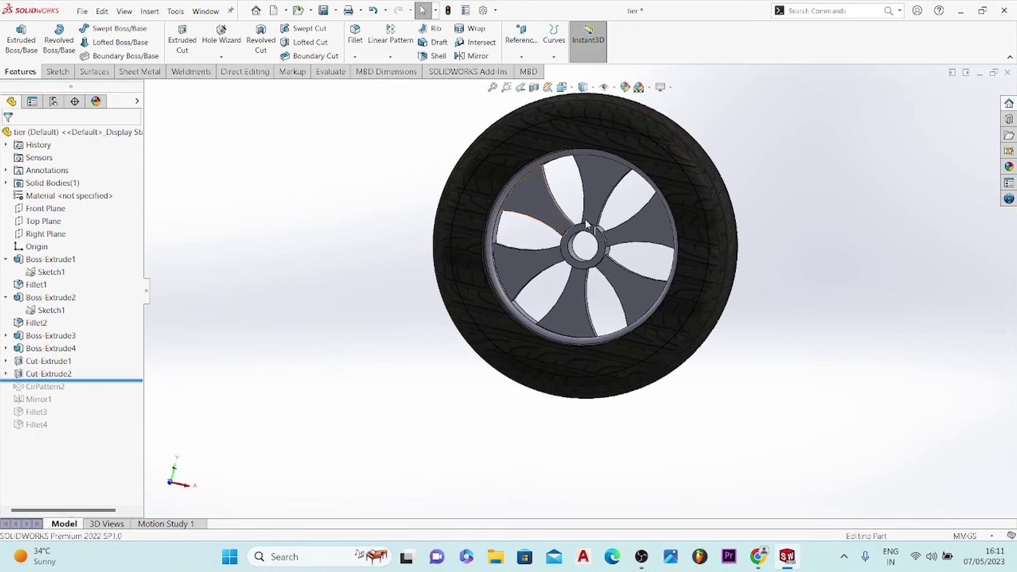
scroll(583, 249, "up", 3)
mouse_move(583, 249)
middle_mouse_down()
mouse_move(622, 235)
mouse_move(609, 239)
middle_mouse_up()
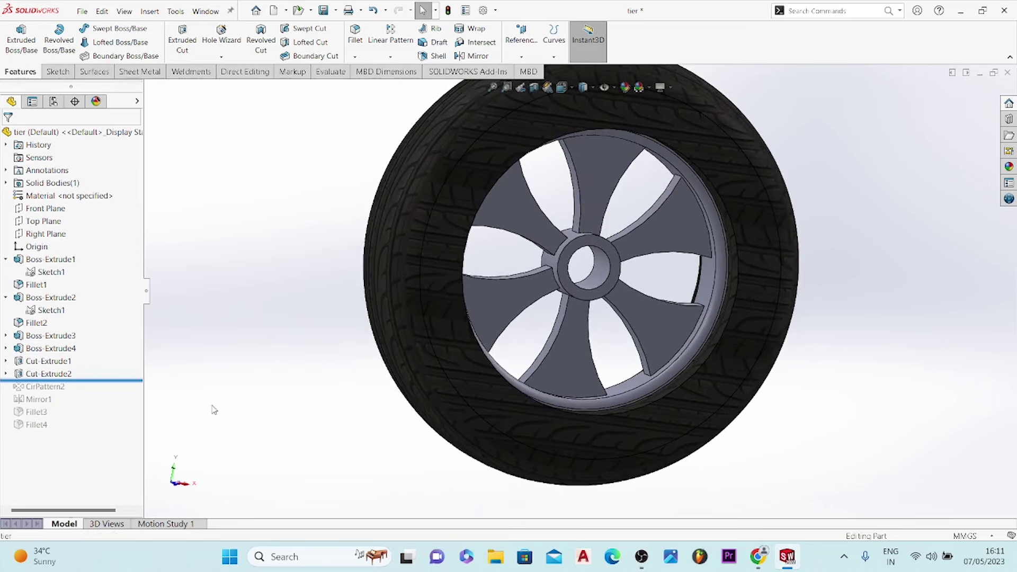
left_click_drag(101, 381, 102, 392)
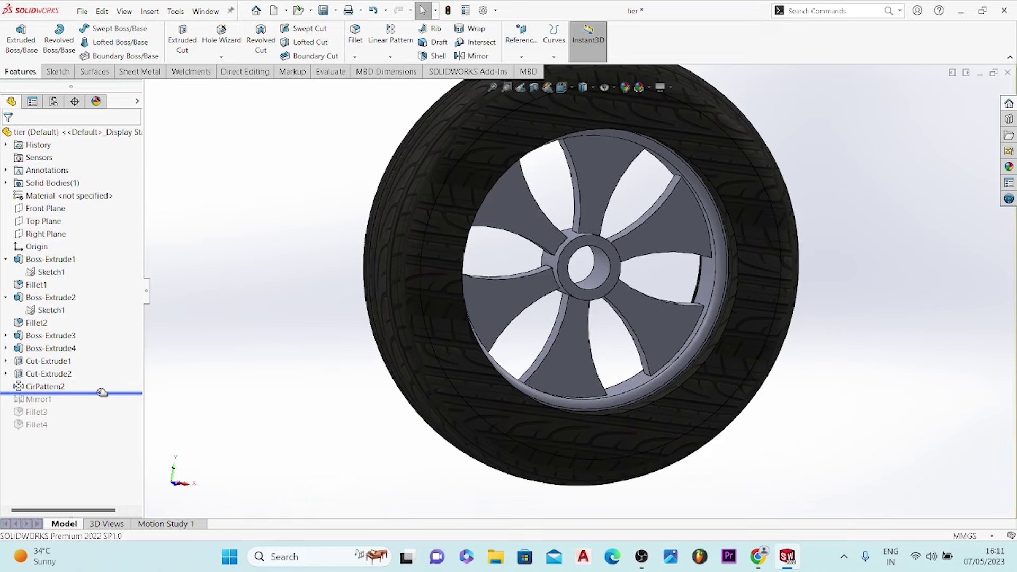
Roll forward to include Mirror1 and orbit to inspect the mirrored spokes
mouse_move(370, 329)
middle_mouse_down()
mouse_move(527, 375)
mouse_move(373, 233)
mouse_move(340, 180)
mouse_move(354, 208)
middle_mouse_up()
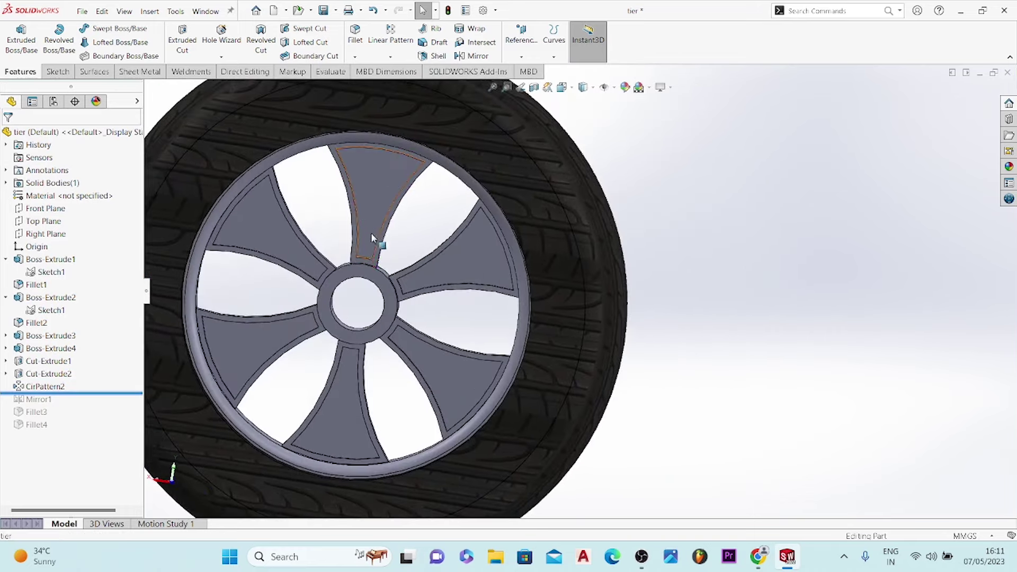
scroll(355, 209, "down", 2)
middle_click_drag(359, 222, 324, 219)
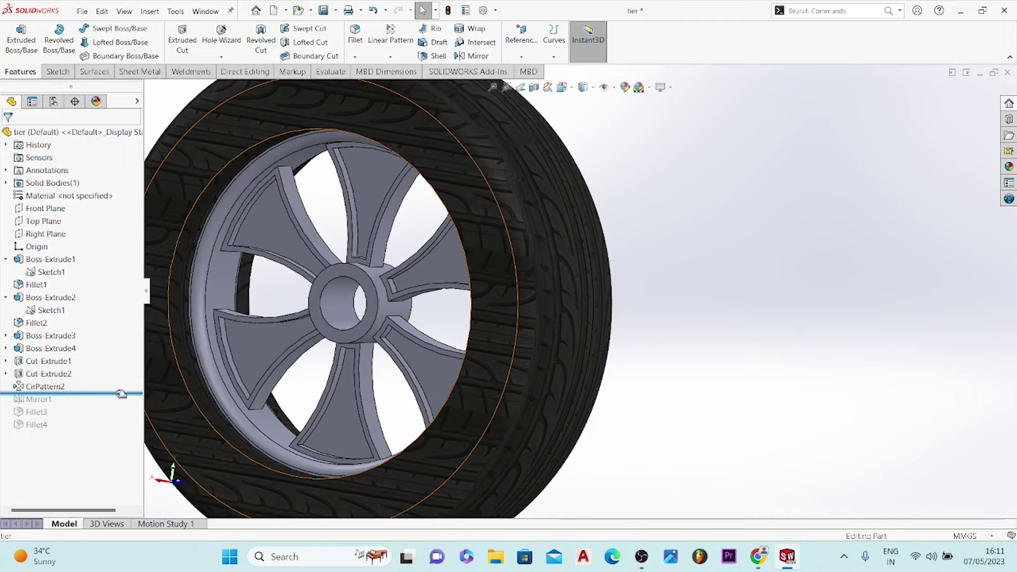
left_click_drag(119, 393, 120, 406)
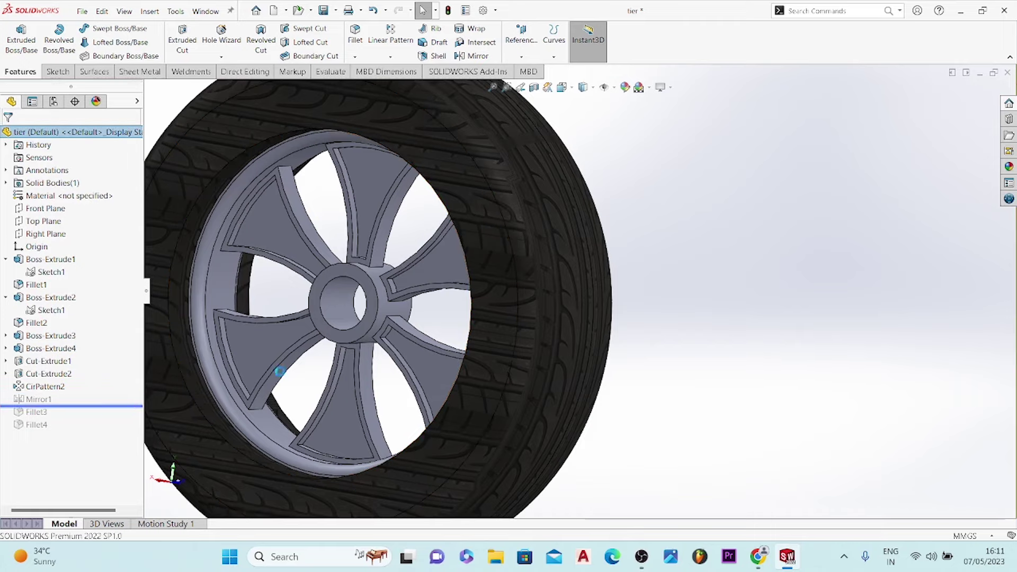
mouse_move(280, 372)
middle_mouse_down()
mouse_move(212, 384)
mouse_move(188, 366)
mouse_move(185, 352)
mouse_move(267, 312)
mouse_move(237, 302)
mouse_move(209, 354)
middle_mouse_up()
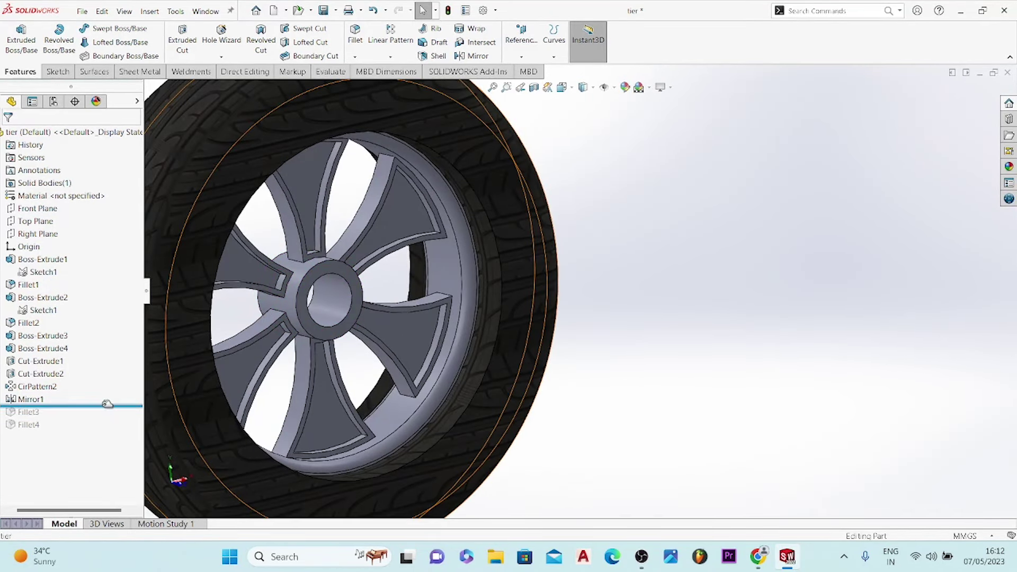
Roll the feature tree forward below Fillet4, restoring Fillet3 and Fillet4
left_click_drag(107, 403, 108, 428)
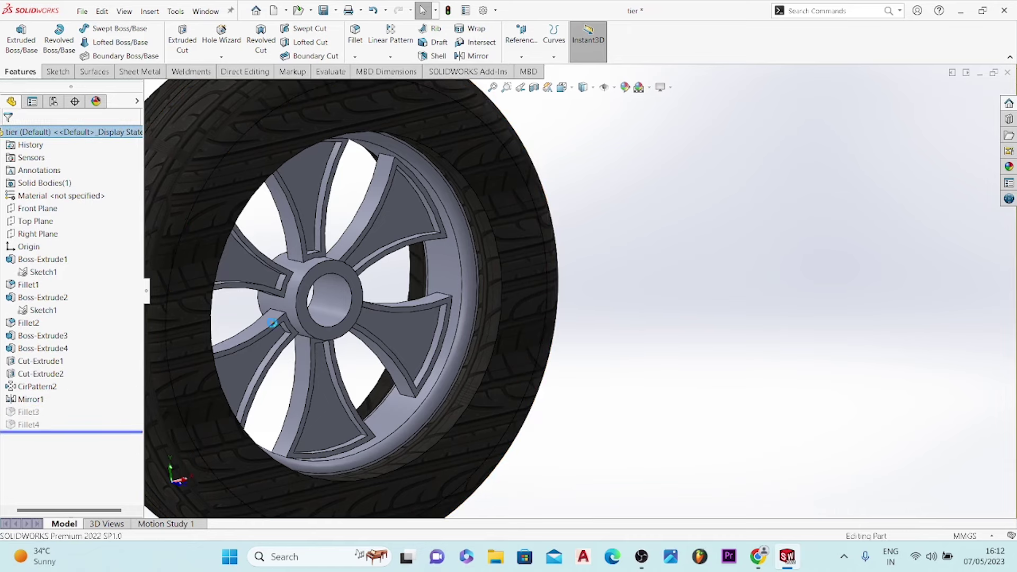
scroll(378, 254, "down", 3)
scroll(378, 254, "down", 1)
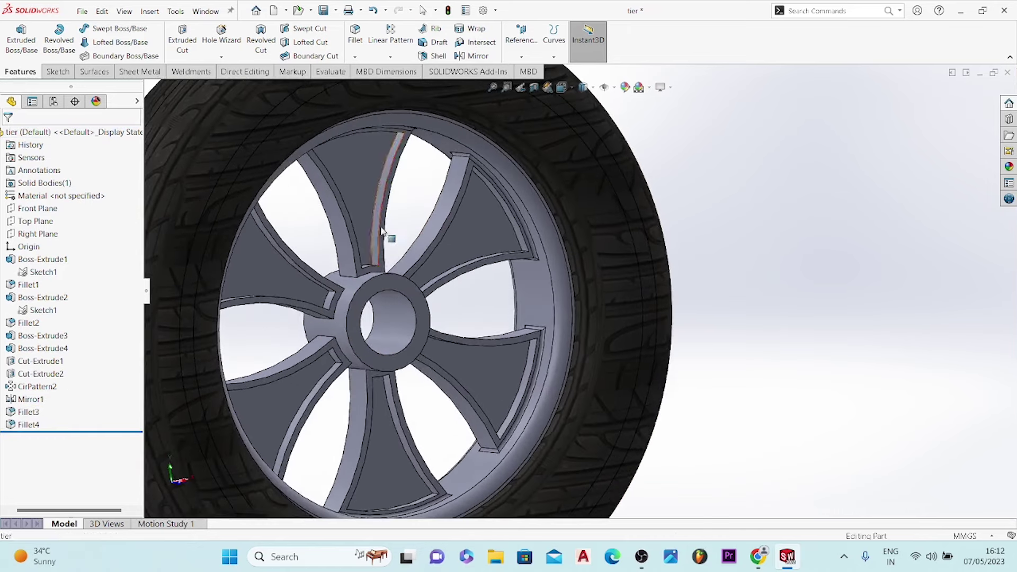
scroll(391, 229, "down", 2)
scroll(447, 170, "down", 2)
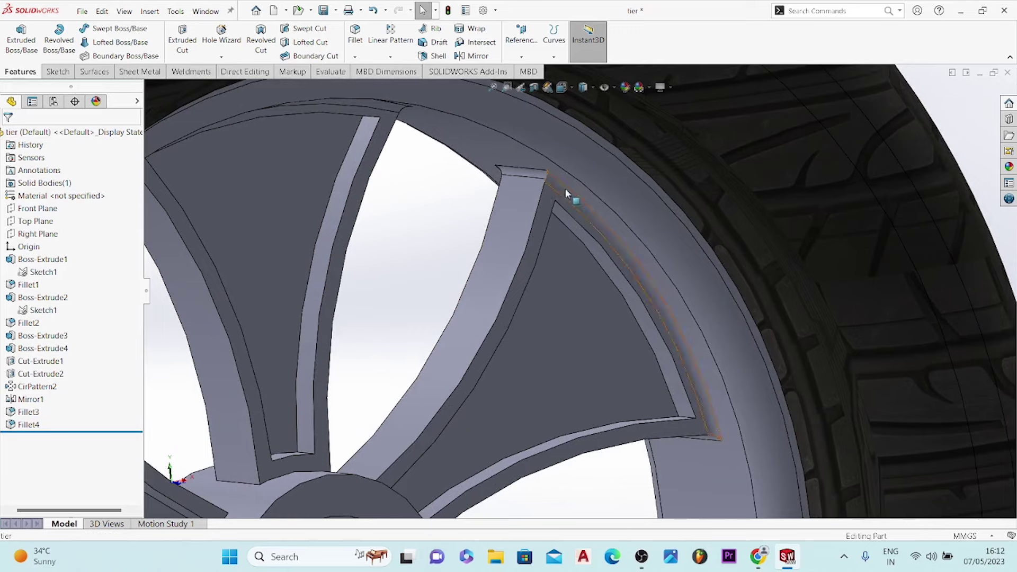
scroll(625, 376, "up", 3)
scroll(572, 394, "up", 2)
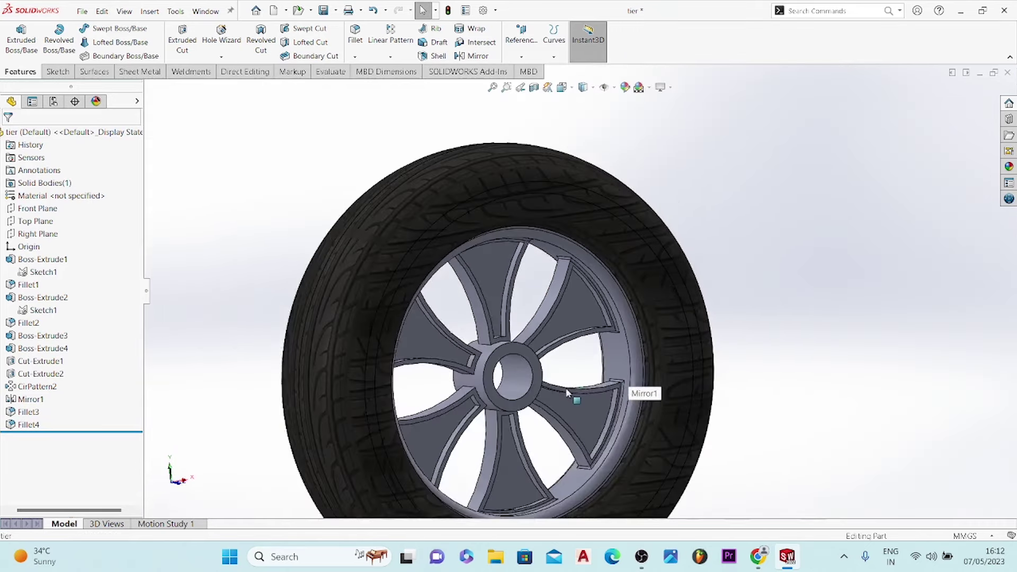
Orbit and zoom around the finished spoked rim, ending on an oblique edge-on view
mouse_move(566, 387)
middle_mouse_down()
mouse_move(353, 400)
mouse_move(722, 352)
mouse_move(470, 351)
mouse_move(583, 290)
middle_mouse_up()
scroll(334, 424, "up", 2)
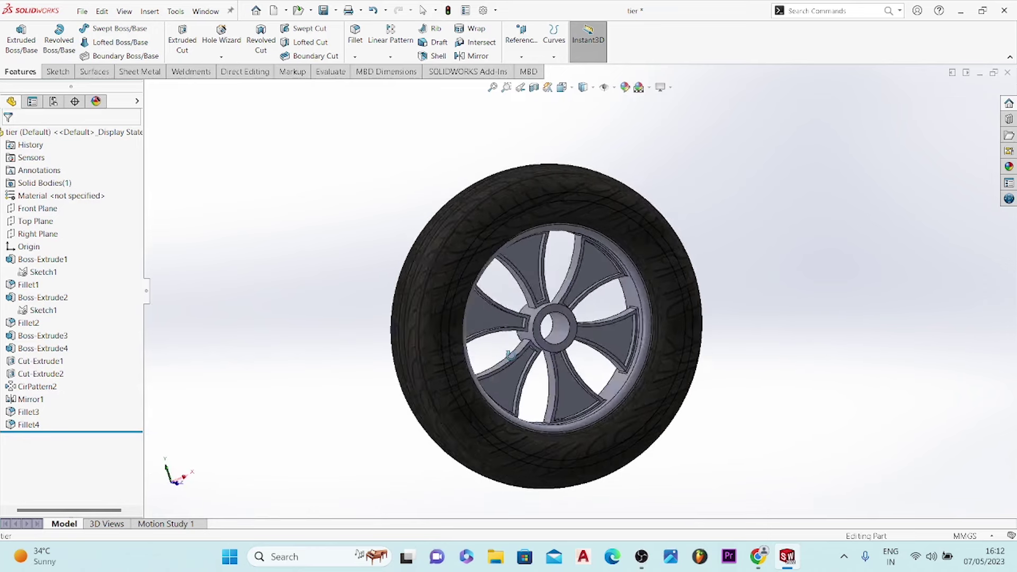
scroll(583, 290, "down", 2)
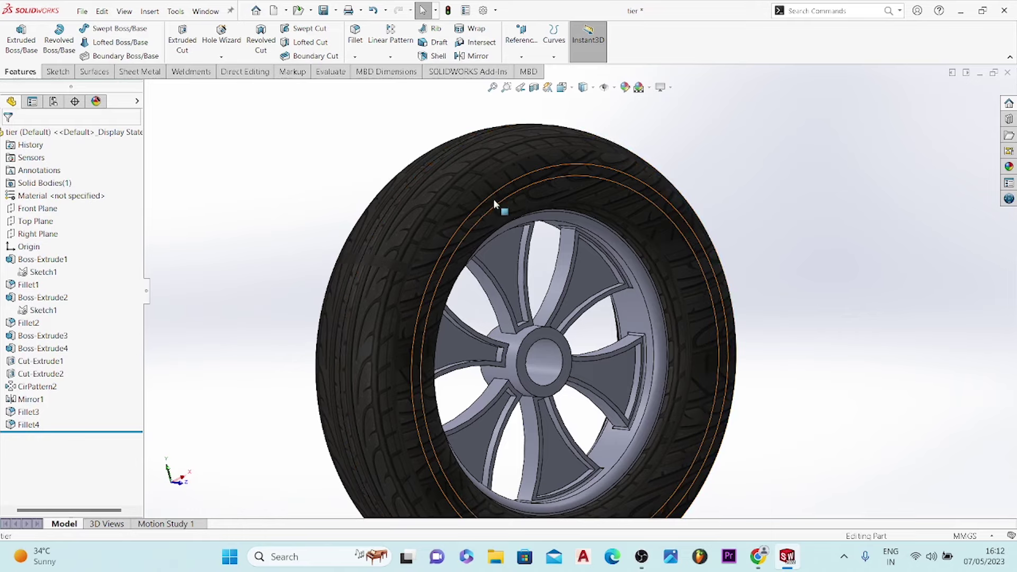
scroll(503, 217, "up", 3)
mouse_move(504, 225)
middle_mouse_down()
mouse_move(520, 229)
mouse_move(553, 288)
mouse_move(515, 264)
mouse_move(519, 286)
mouse_move(465, 288)
mouse_move(491, 309)
middle_mouse_up()
scroll(516, 263, "down", 2)
scroll(516, 263, "down", 2)
scroll(538, 282, "up", 3)
Close the tier part saving its changes, and rebuild the assembly with the updated tyre
key("Escape")
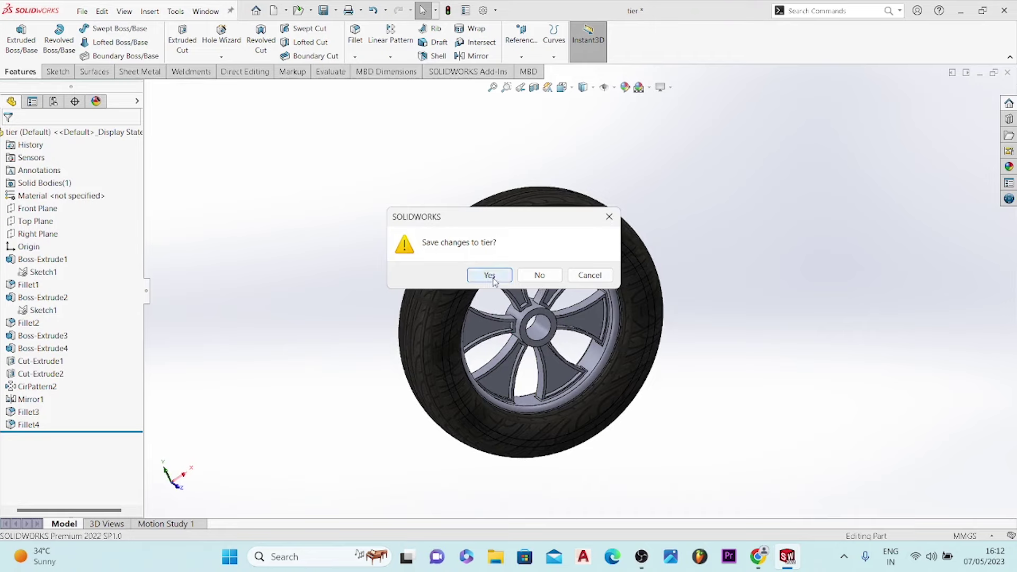
left_click(488, 275)
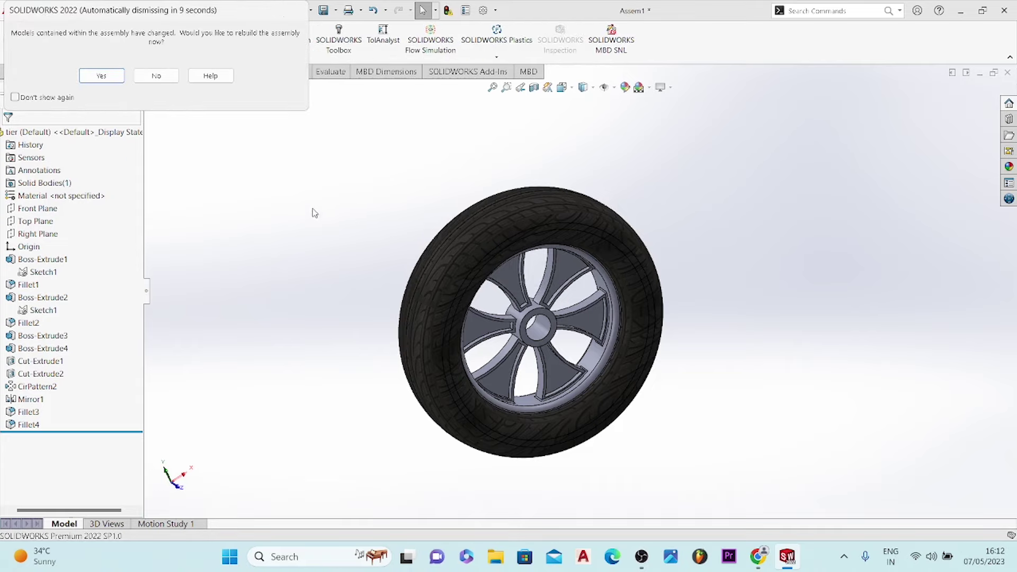
left_click(101, 80)
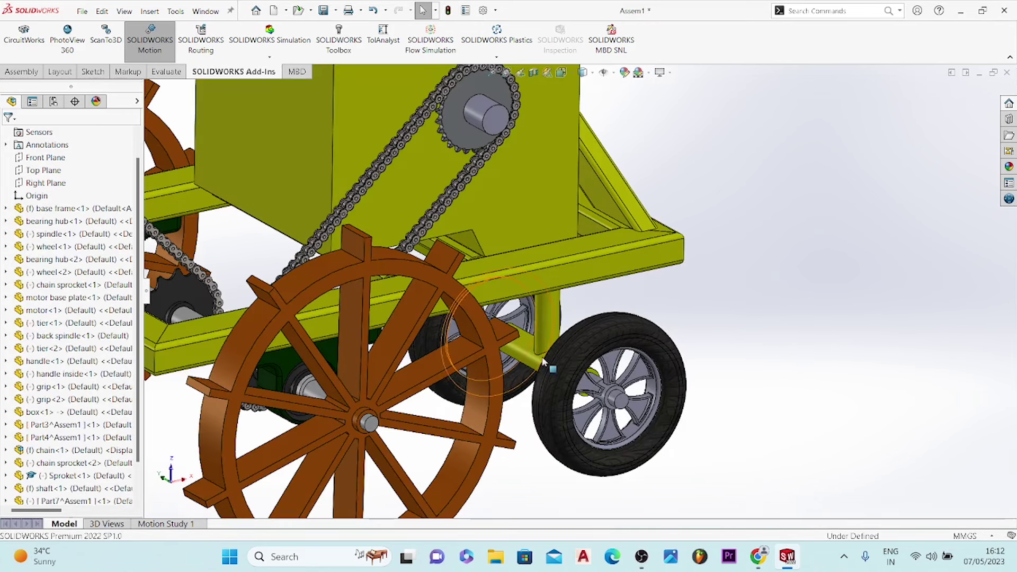
Zoom out and orbit to a side view of the entire planter with its new rear tyres
scroll(517, 386, "up", 5)
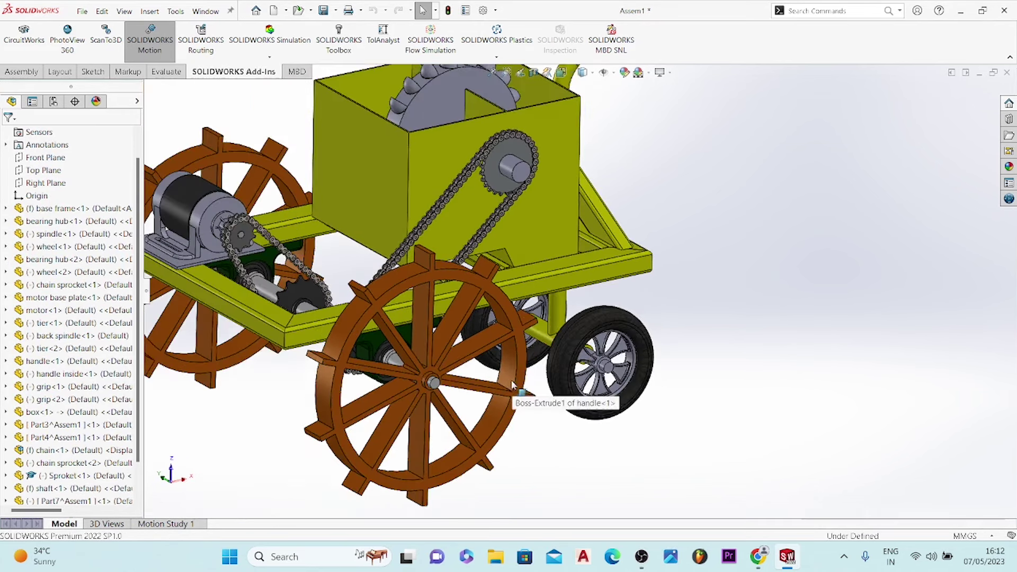
mouse_move(510, 379)
middle_mouse_down()
mouse_move(486, 308)
mouse_move(485, 322)
middle_mouse_up()
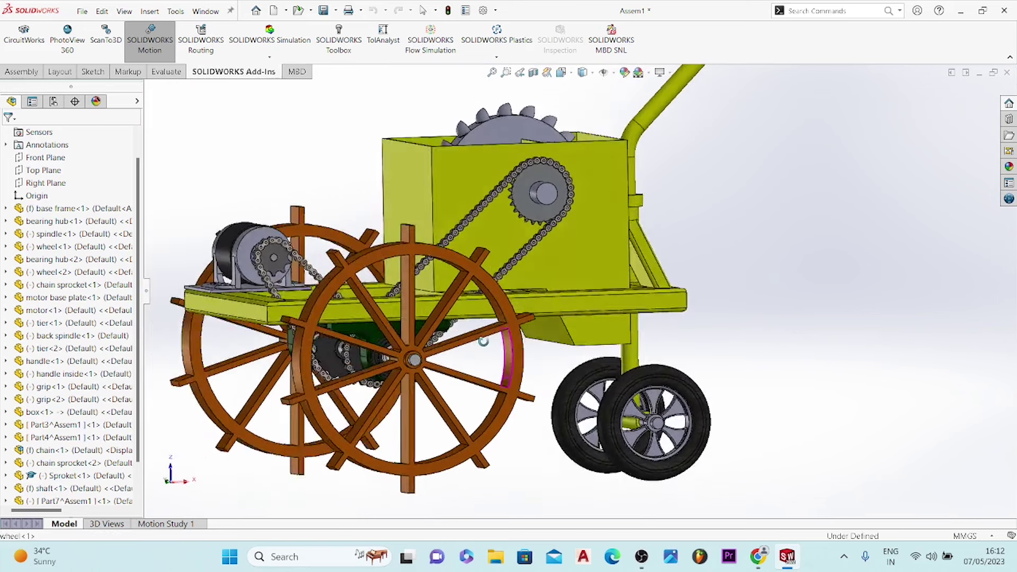
scroll(490, 211, "up", 2)
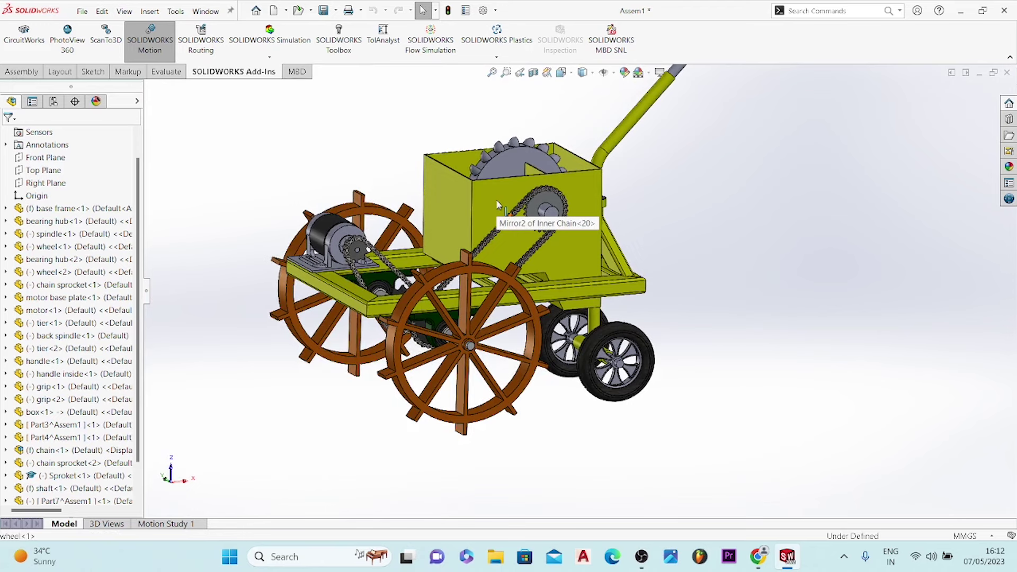
scroll(496, 201, "up", 2)
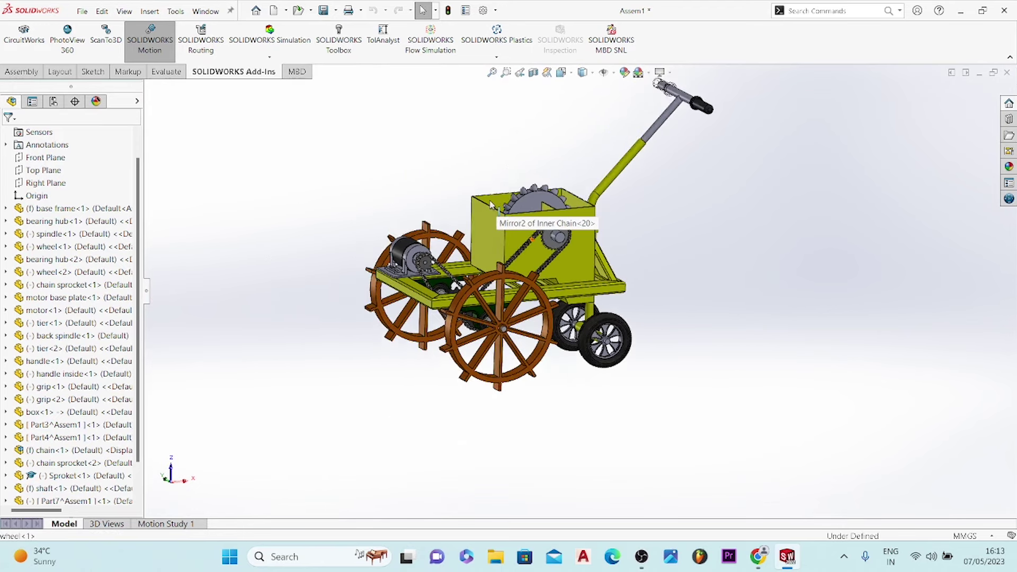
scroll(479, 176, "up", 2)
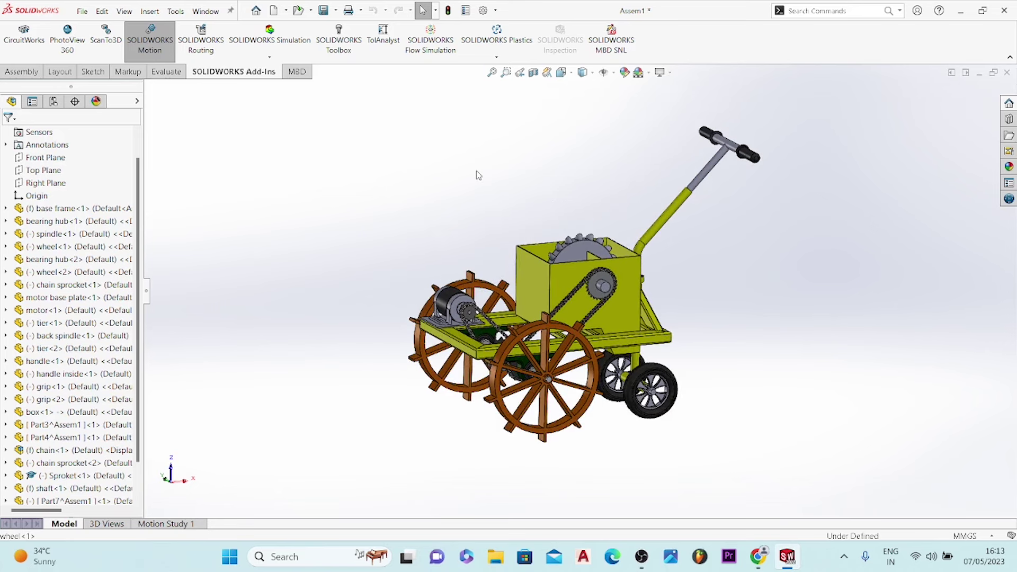